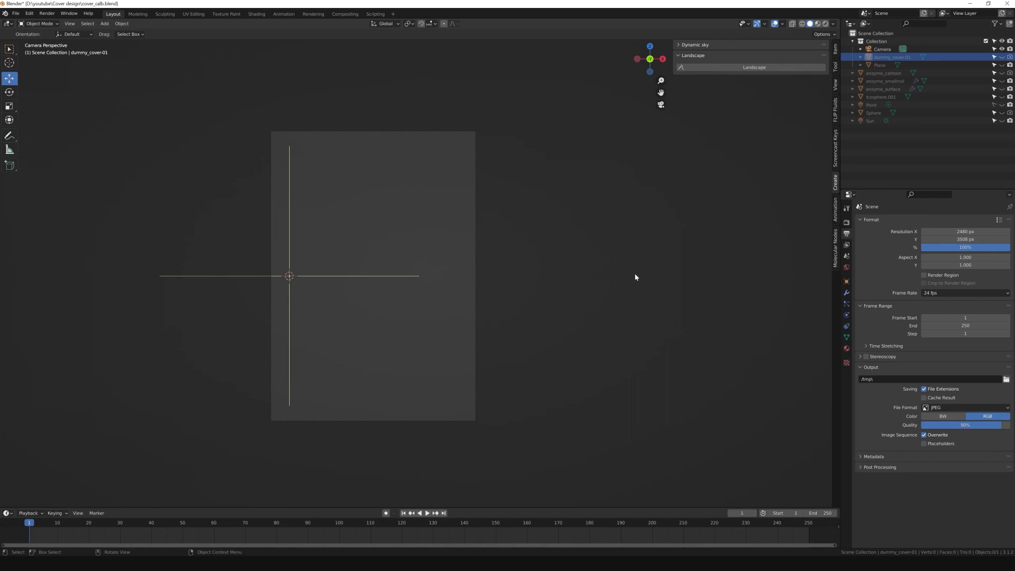
# Examine how the camera is placed in the scene from outside, and return to the camera view.
pyautogui.moveTo(635, 274); pyautogui.dragTo(193, 284, button='middle')
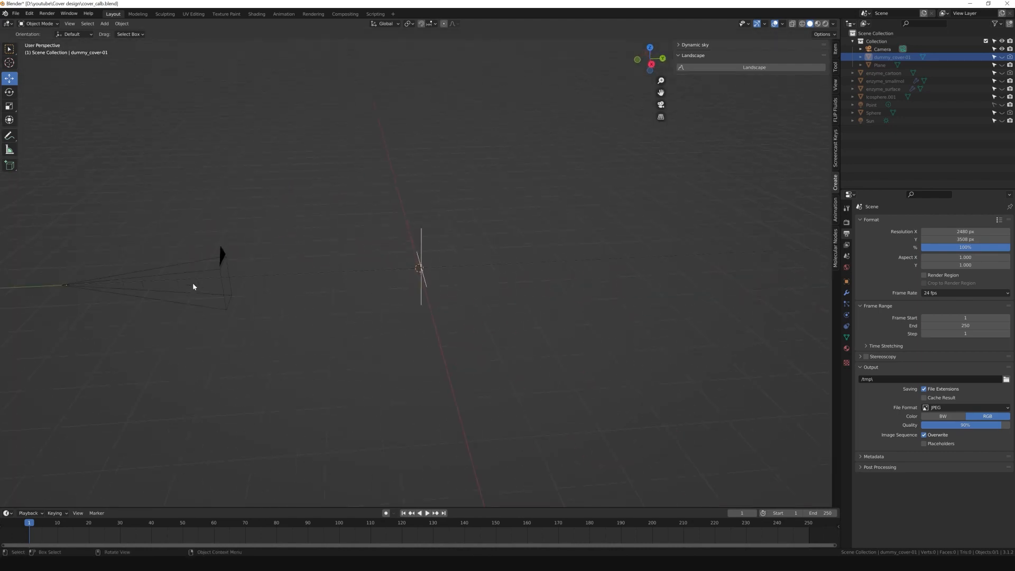
pyautogui.click(221, 258)
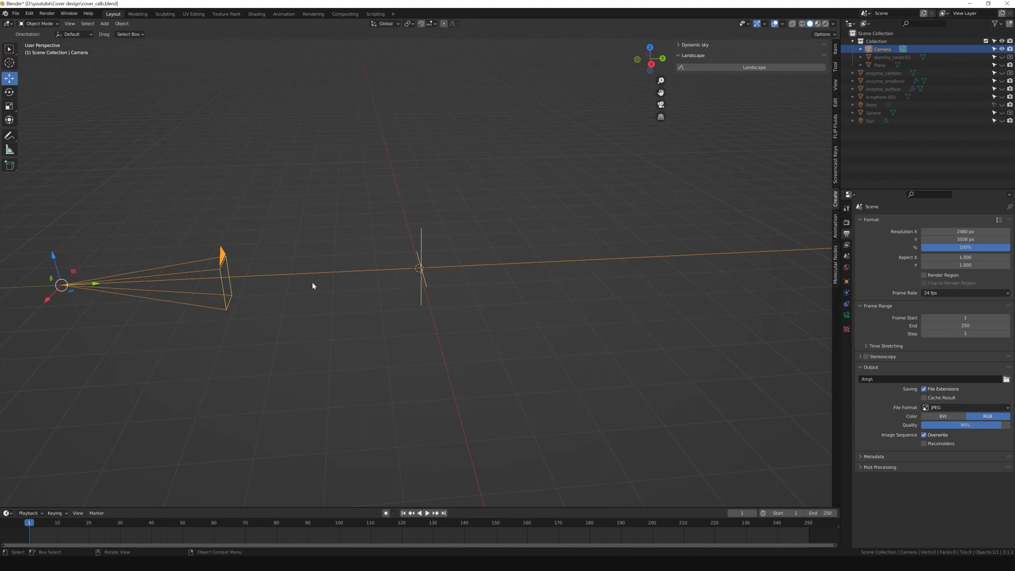
pyautogui.moveTo(277, 316); pyautogui.dragTo(883, 255, button='middle')
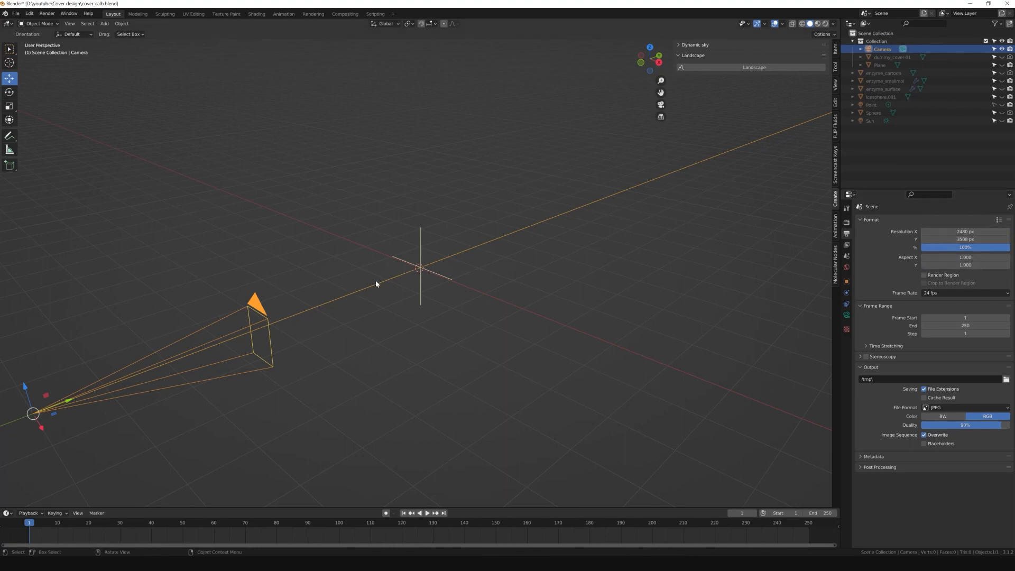
pyautogui.press('KP_0')
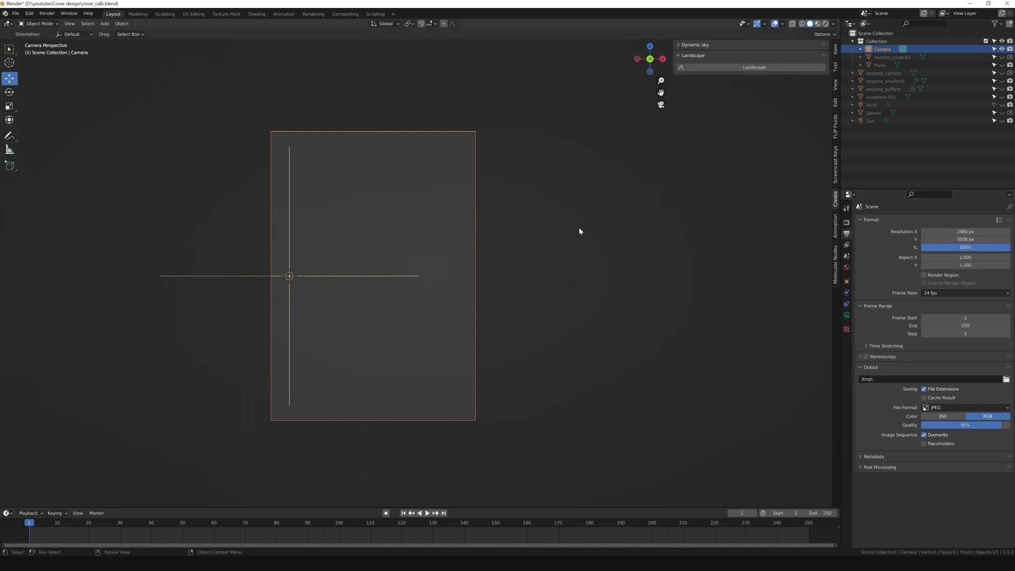
# Show the dummy_cover-01 plane in the viewport and display it through the camera with rendered shading.
pyautogui.moveTo(579, 231); pyautogui.dragTo(564, 270, button='middle')
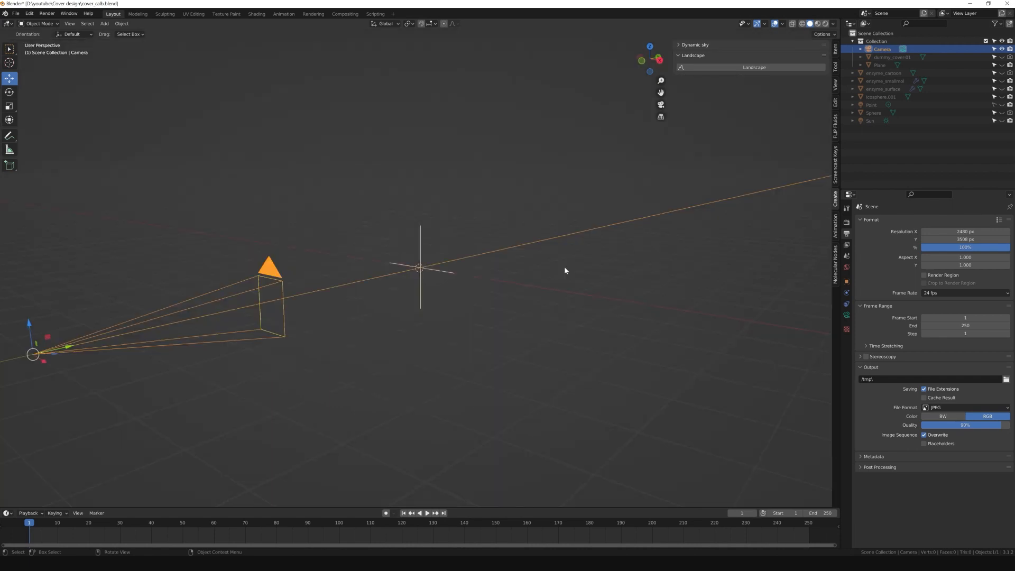
pyautogui.click(1002, 57)
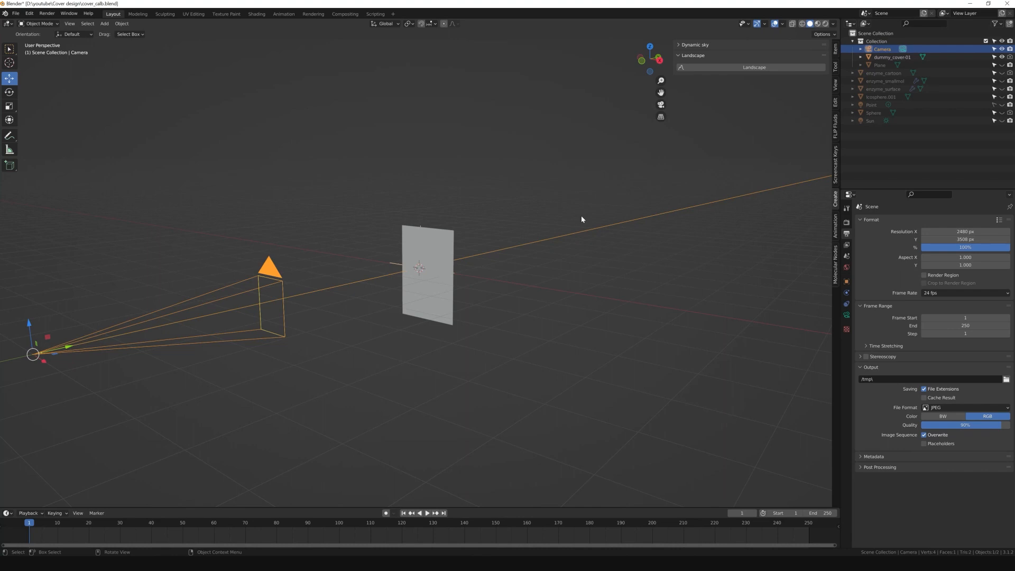
pyautogui.press('KP_0')
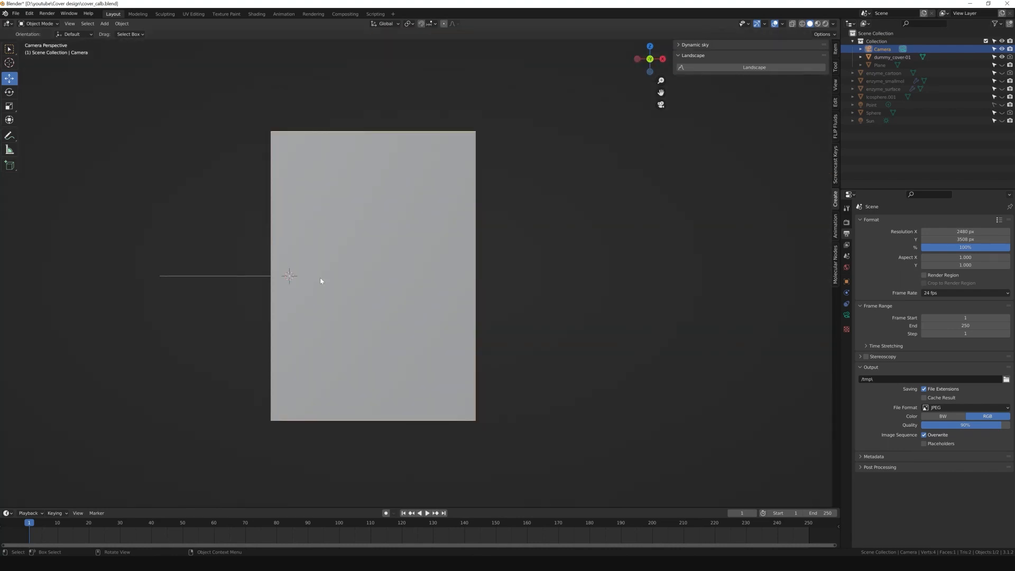
pyautogui.press('z')
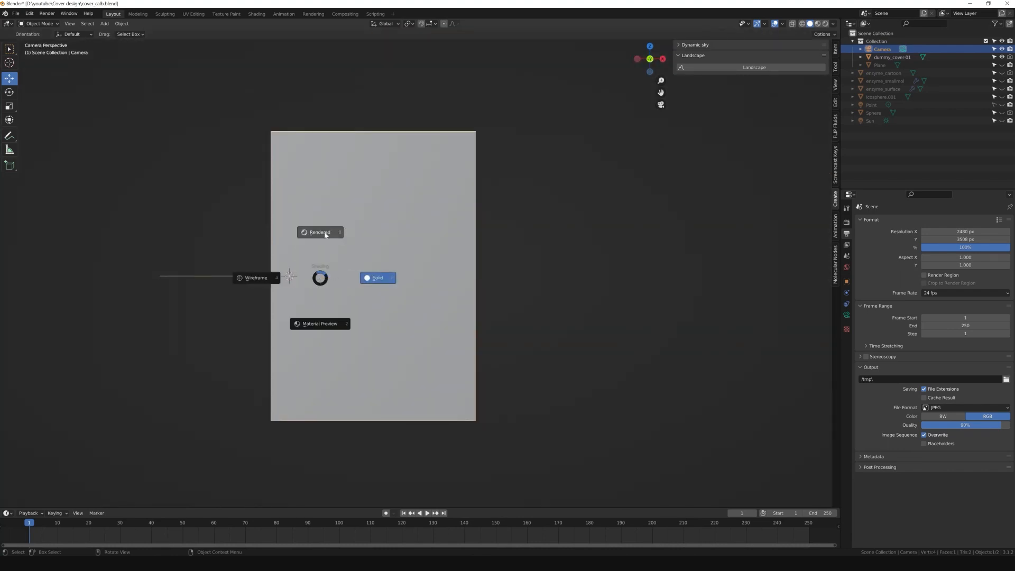
pyautogui.click(325, 233)
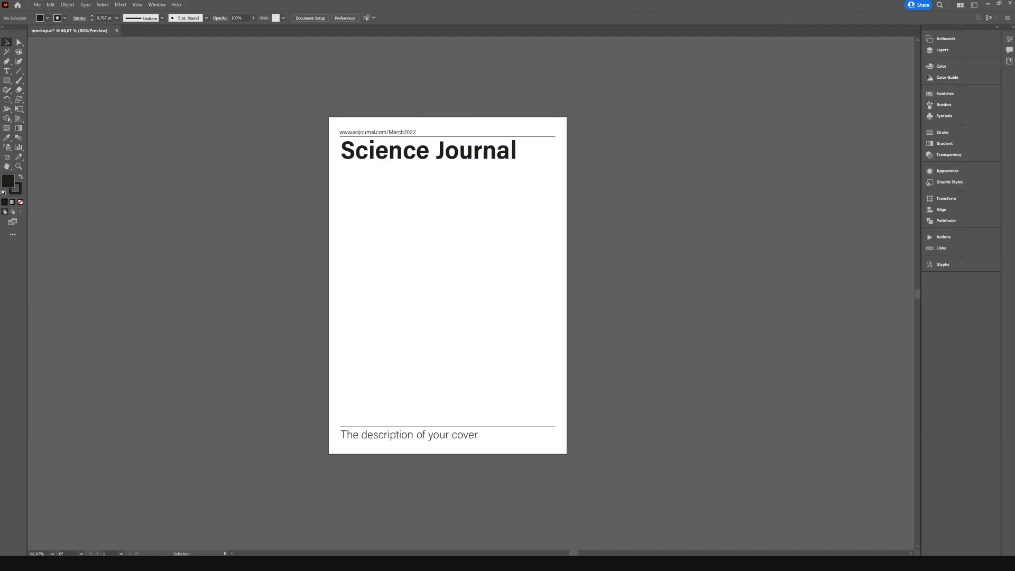
# Switch back to Blender and make the dummy_cover-01 plane unselectable so it cannot be changed by accident.
pyautogui.click(465, 564)
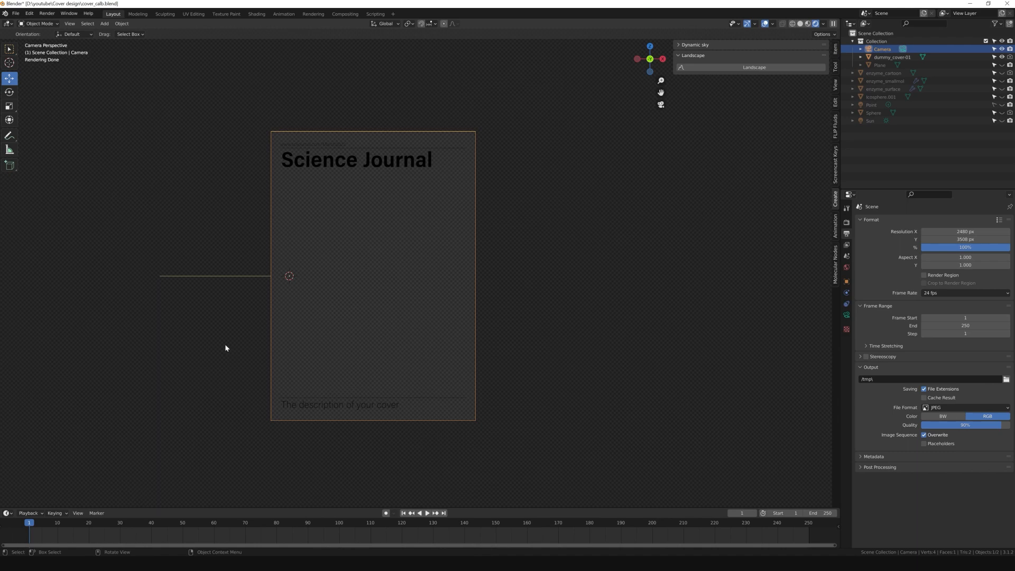
pyautogui.click(340, 167)
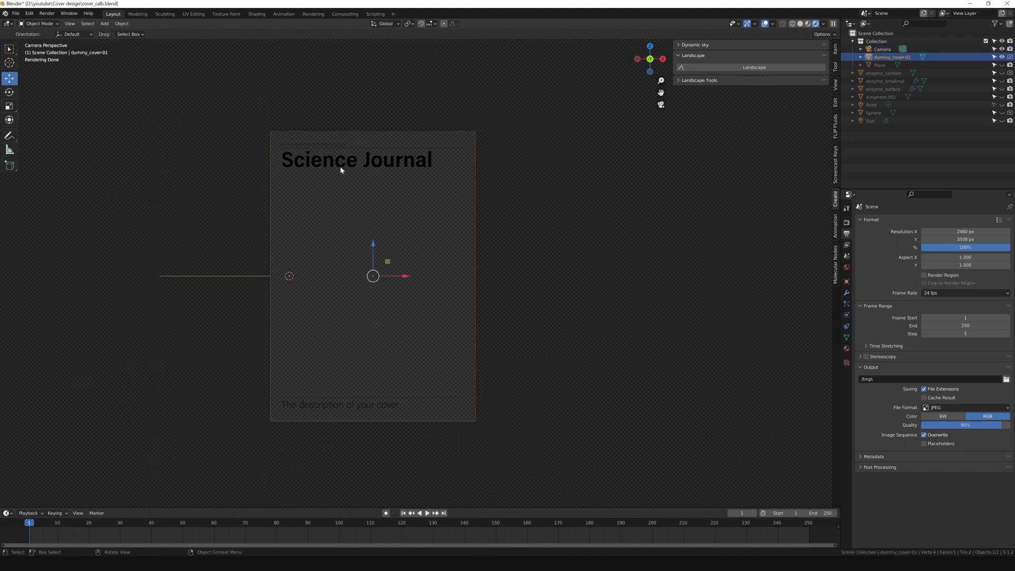
pyautogui.press('s')
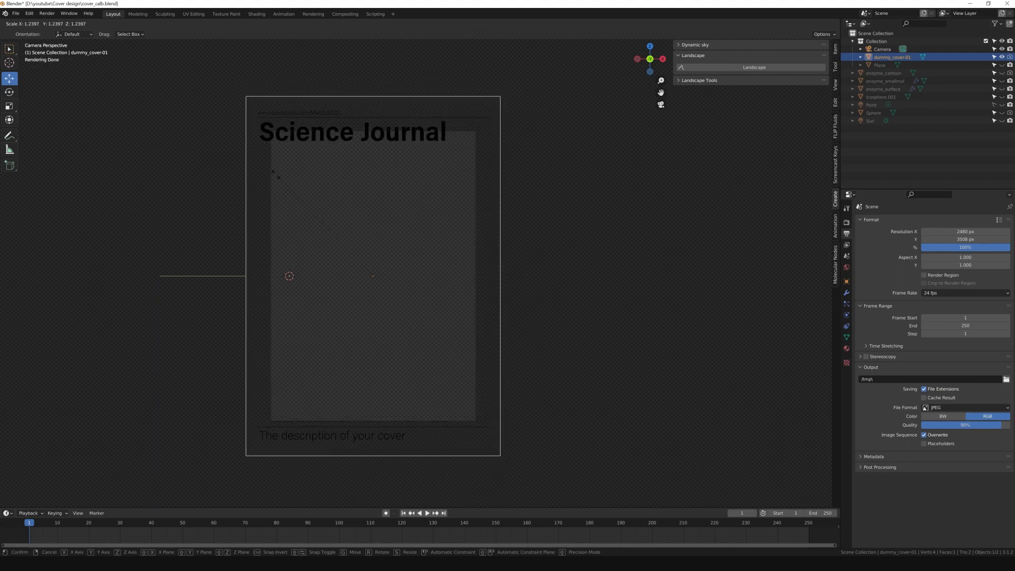
pyautogui.rightClick(274, 173)
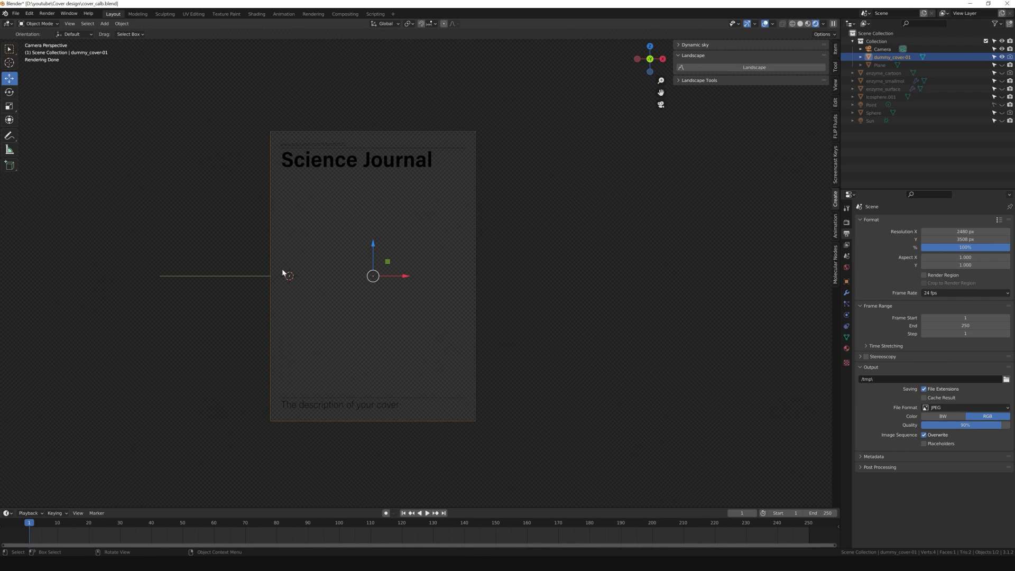
pyautogui.click(993, 57)
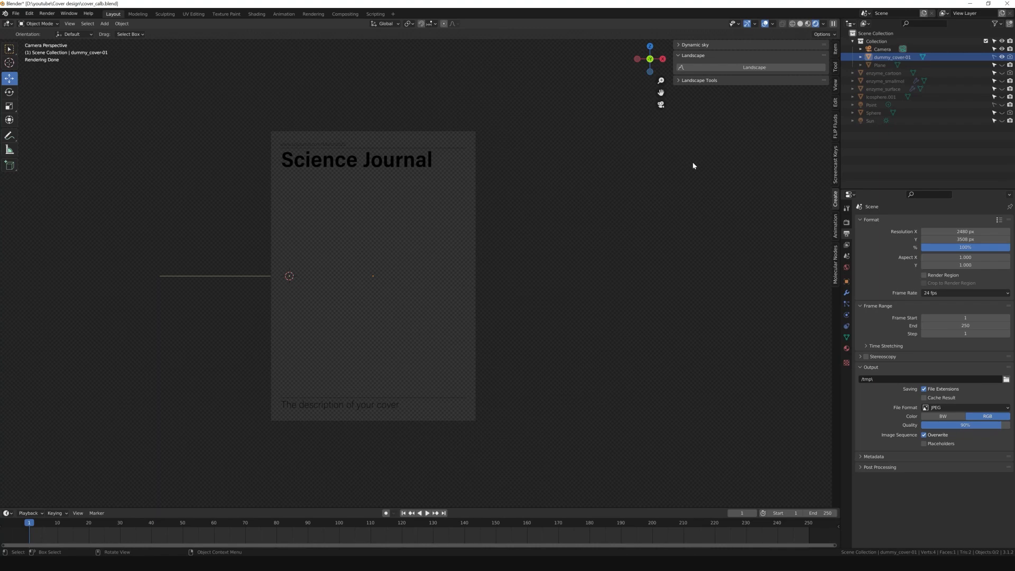
# Show the enzyme cartoon, small-molecule and surface objects in solid shading with the dummy_cover-01 plane hidden.
pyautogui.click(896, 90)
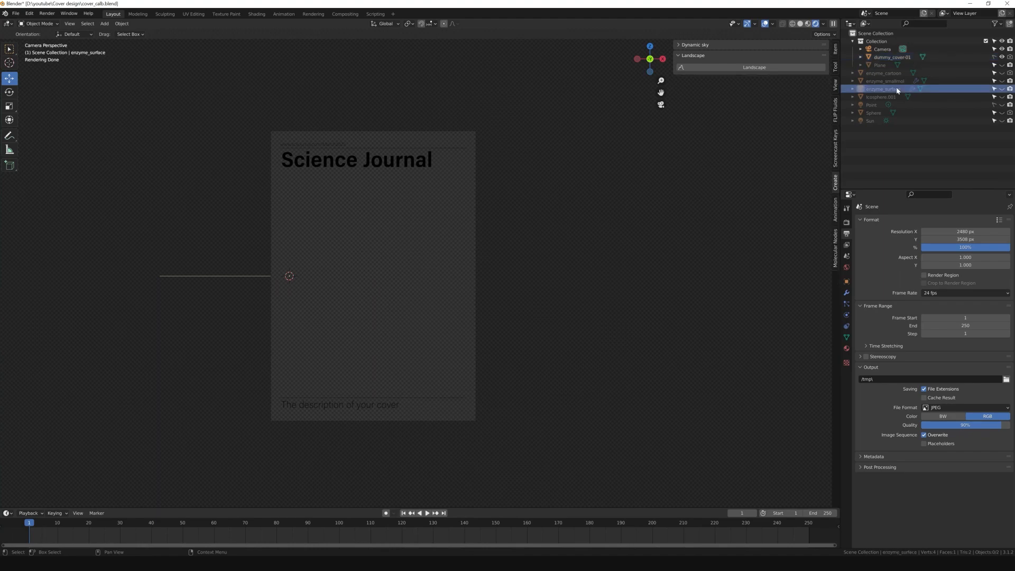
pyautogui.click(1001, 89)
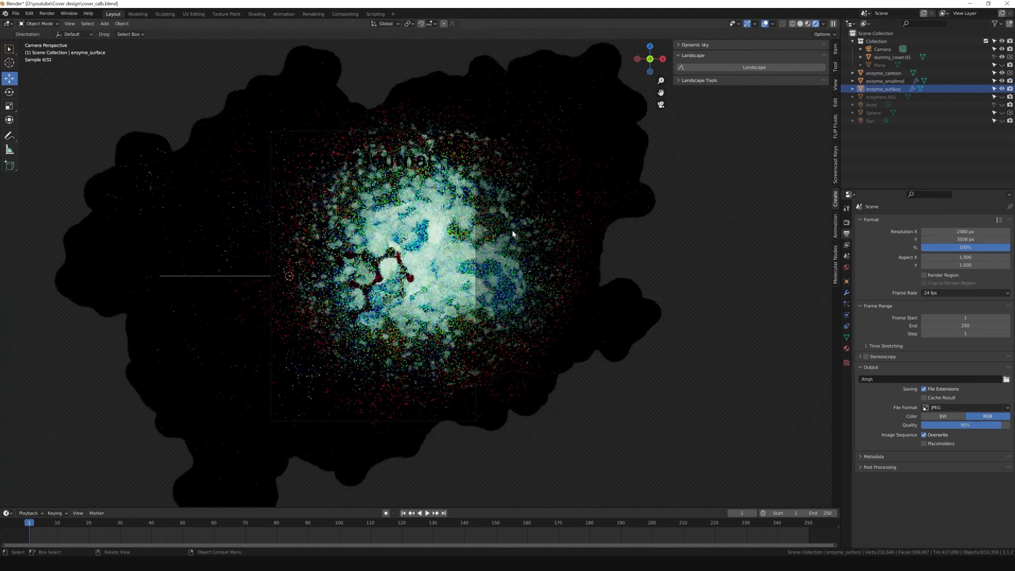
pyautogui.press('z')
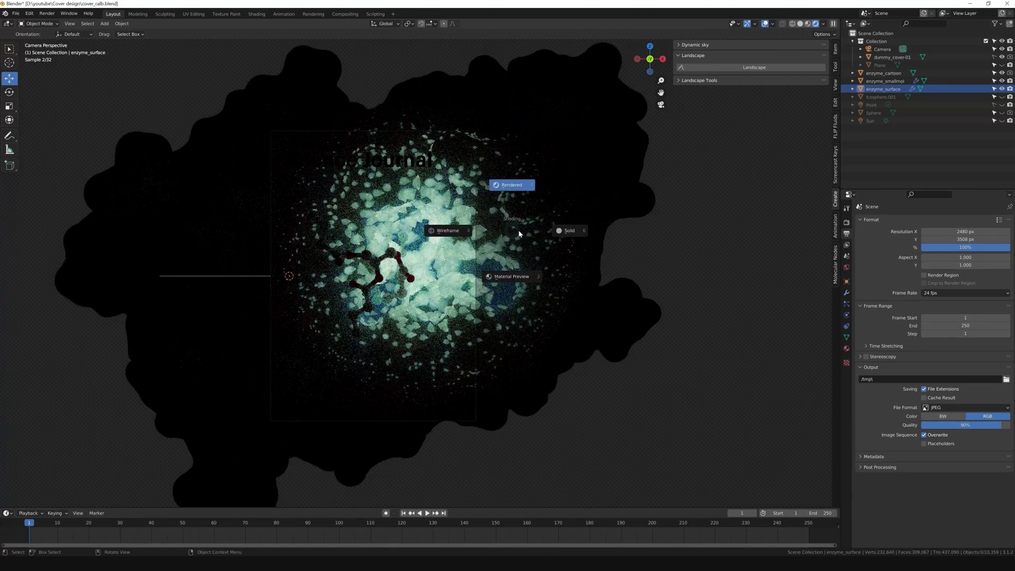
pyautogui.click(576, 233)
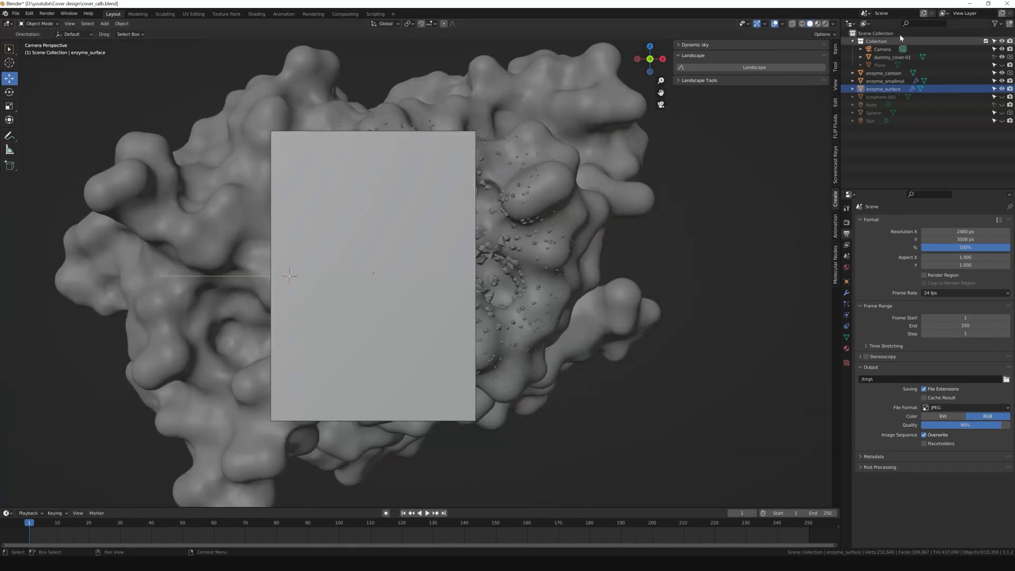
pyautogui.click(1001, 57)
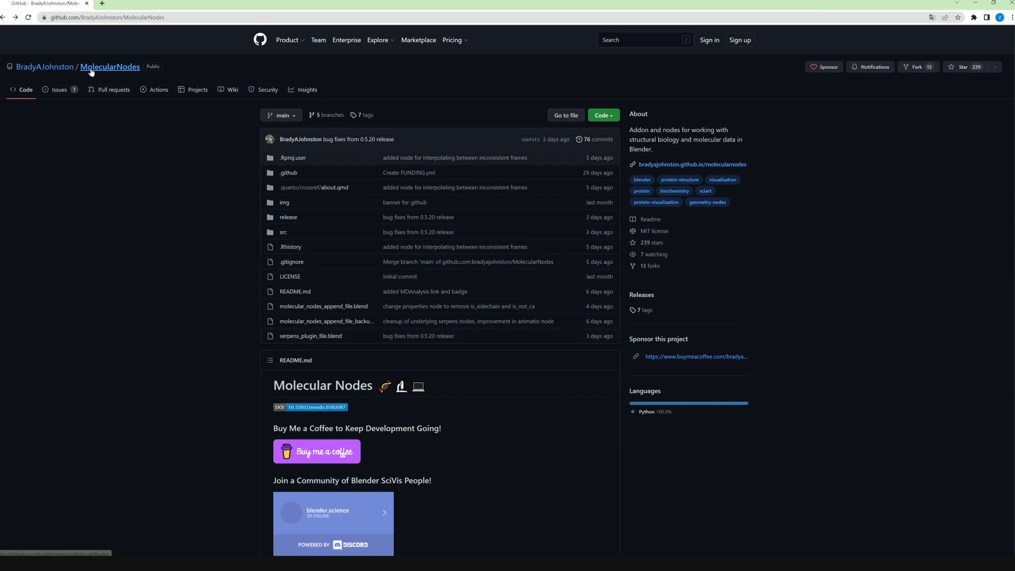
# Inspect the enzyme's separate parts by temporarily hiding enzyme_surface and enzyme_smallmol one after the other.
pyautogui.moveTo(45, 71)
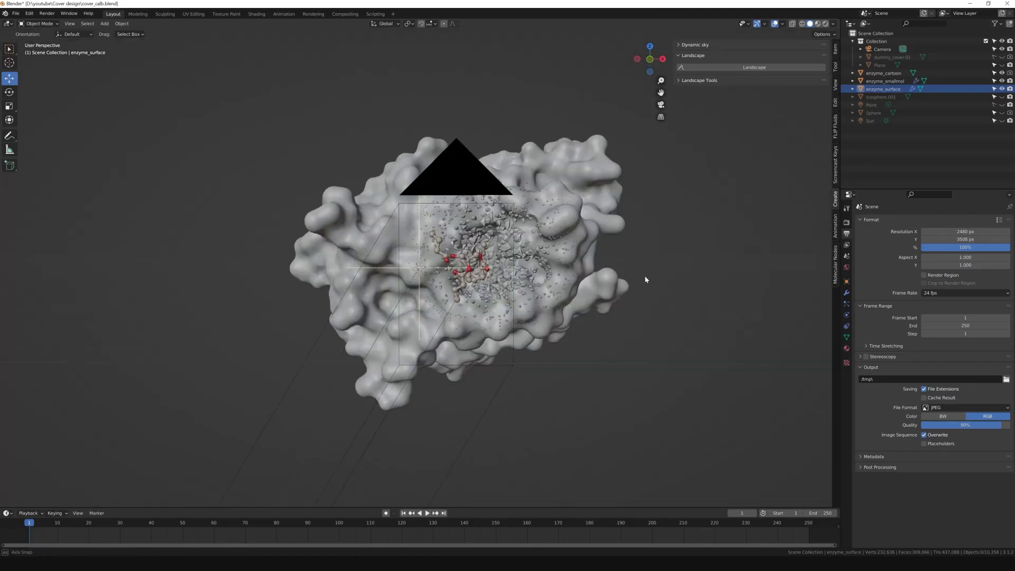
pyautogui.moveTo(645, 278); pyautogui.dragTo(425, 254, button='middle')
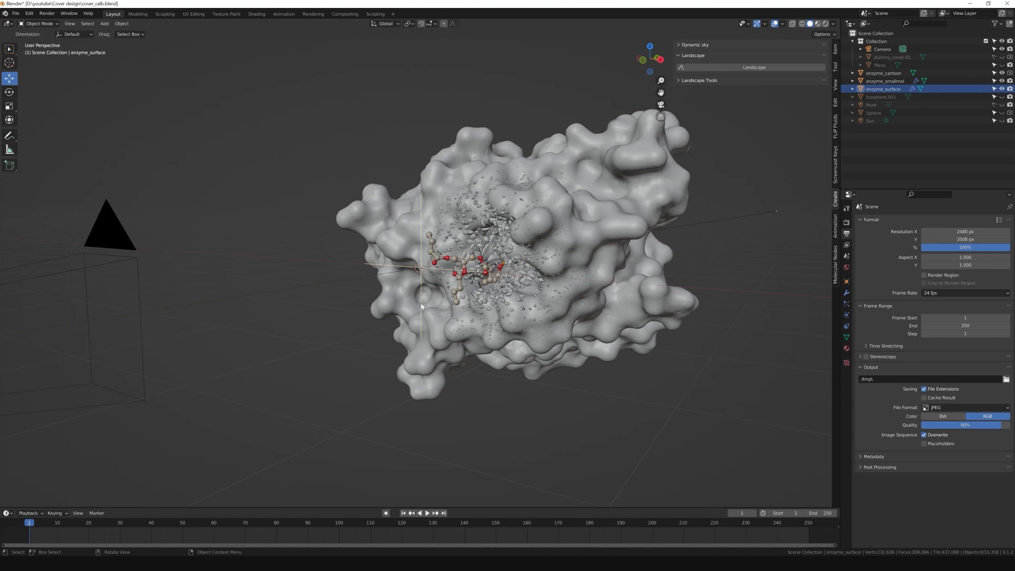
pyautogui.click(1001, 88)
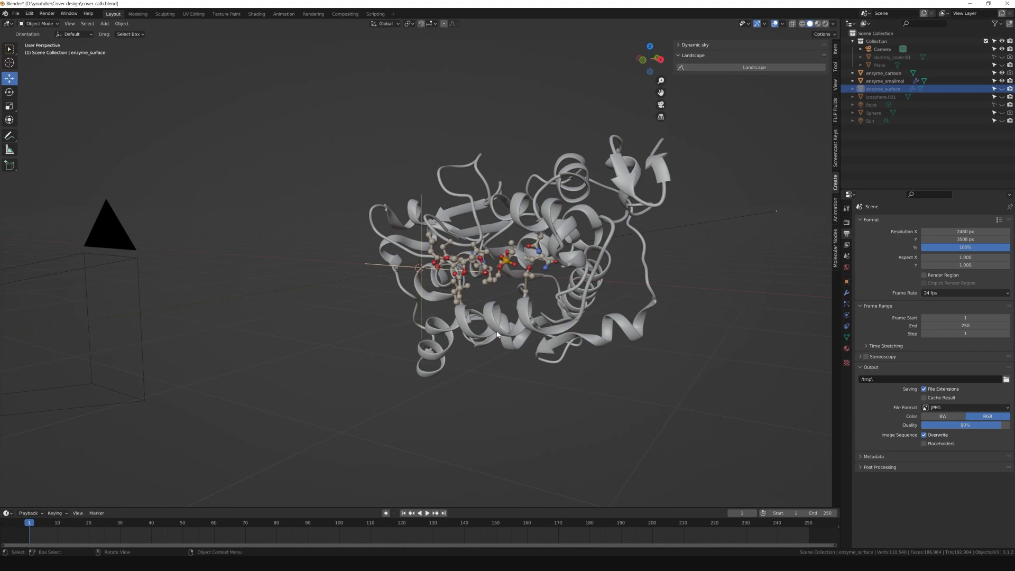
pyautogui.click(1002, 89)
pyautogui.click(1001, 81)
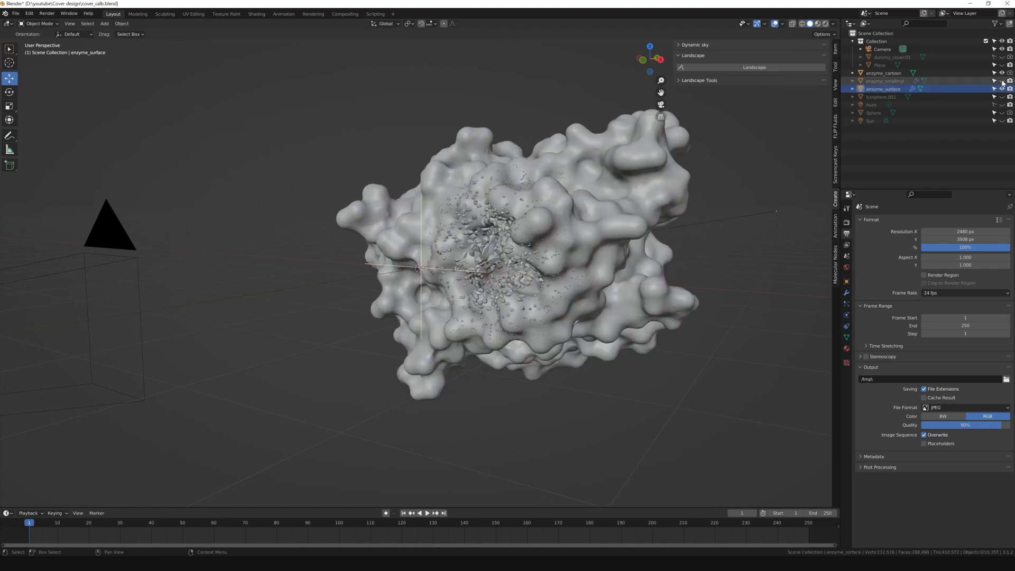
pyautogui.click(1002, 80)
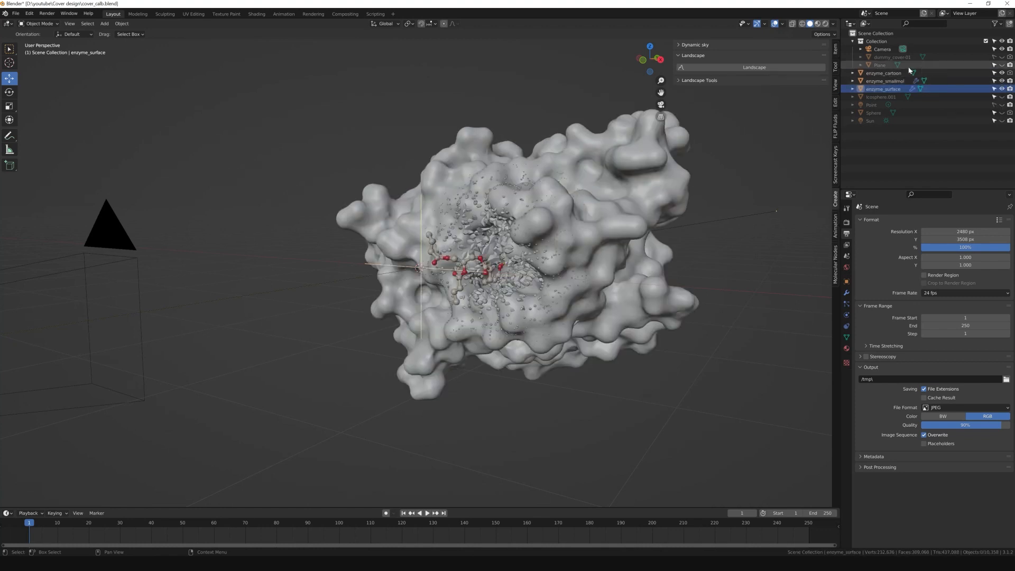
# Hide the enzyme_cartoon object and view the remaining enzyme parts through the camera.
pyautogui.click(885, 74)
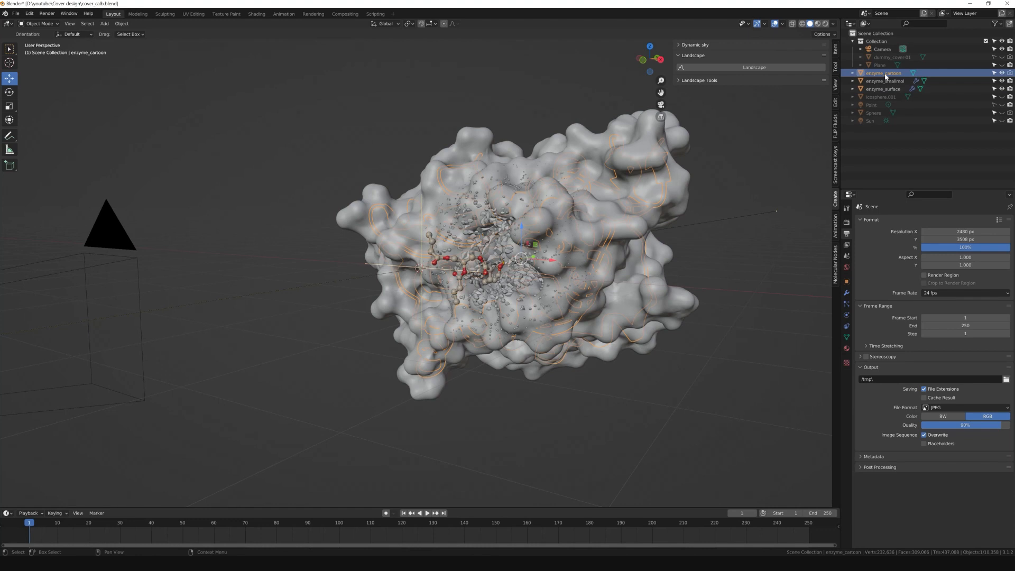
pyautogui.click(1003, 73)
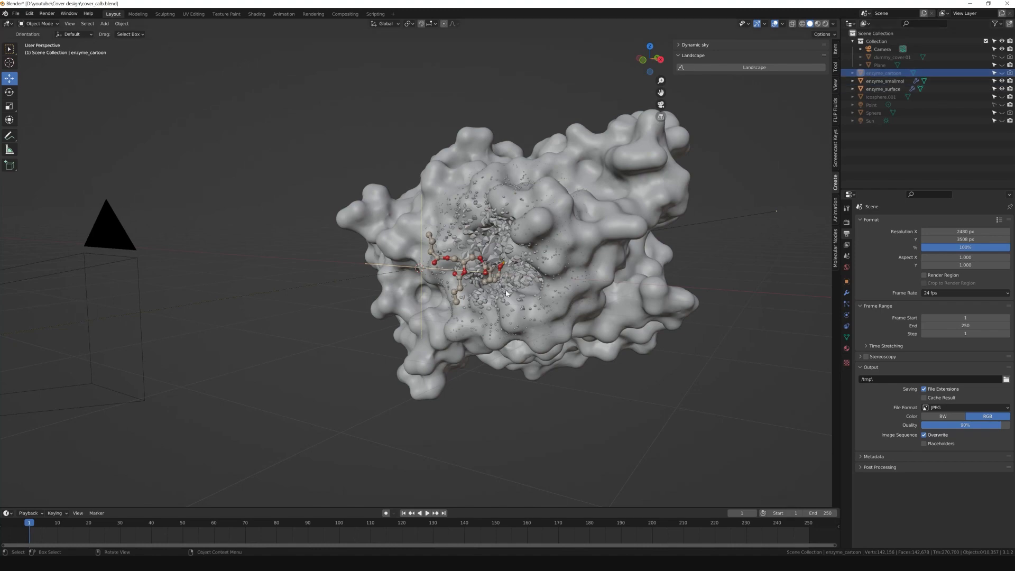
pyautogui.press('KP_0')
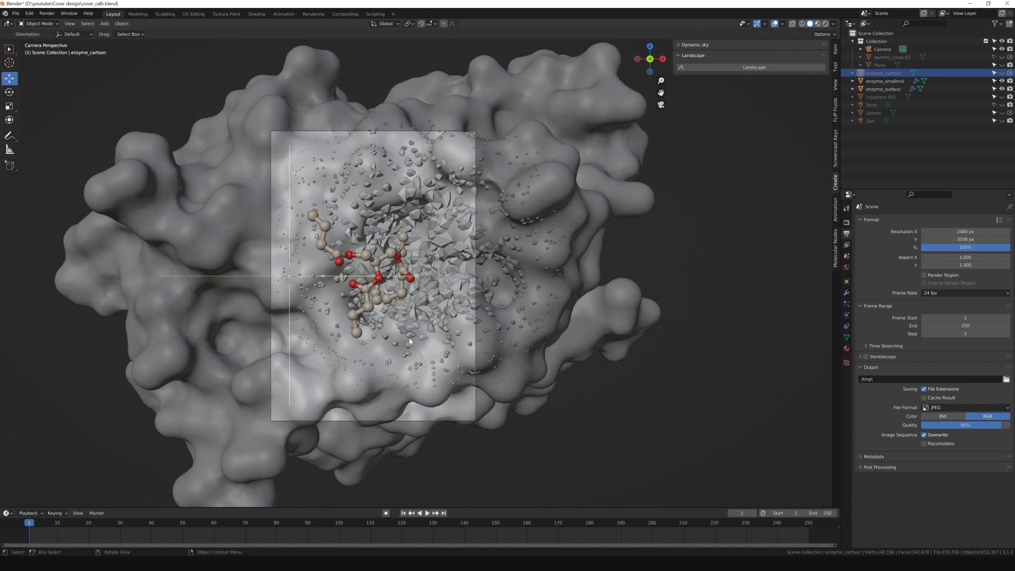
# Examine the geometry node network that scatters the small rock-like pieces over enzyme_surface in the Shading workspace.
pyautogui.scroll(3, 434, 321)
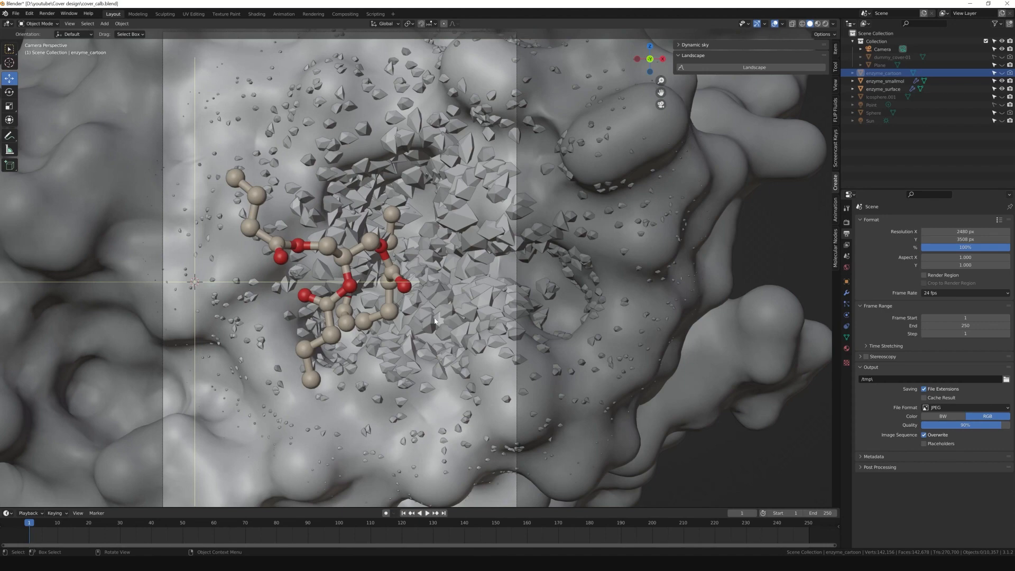
pyautogui.click(462, 203)
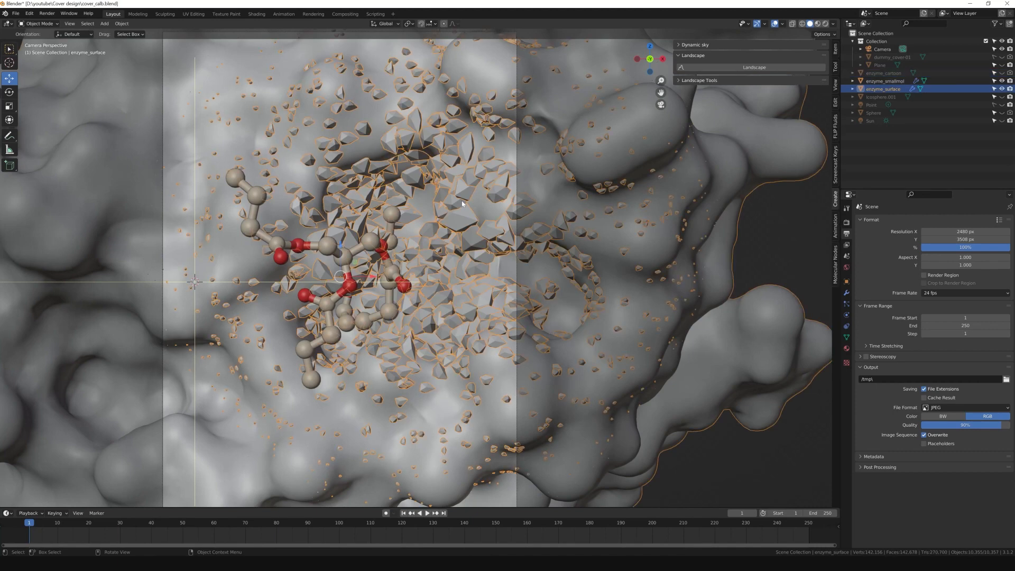
pyautogui.click(256, 14)
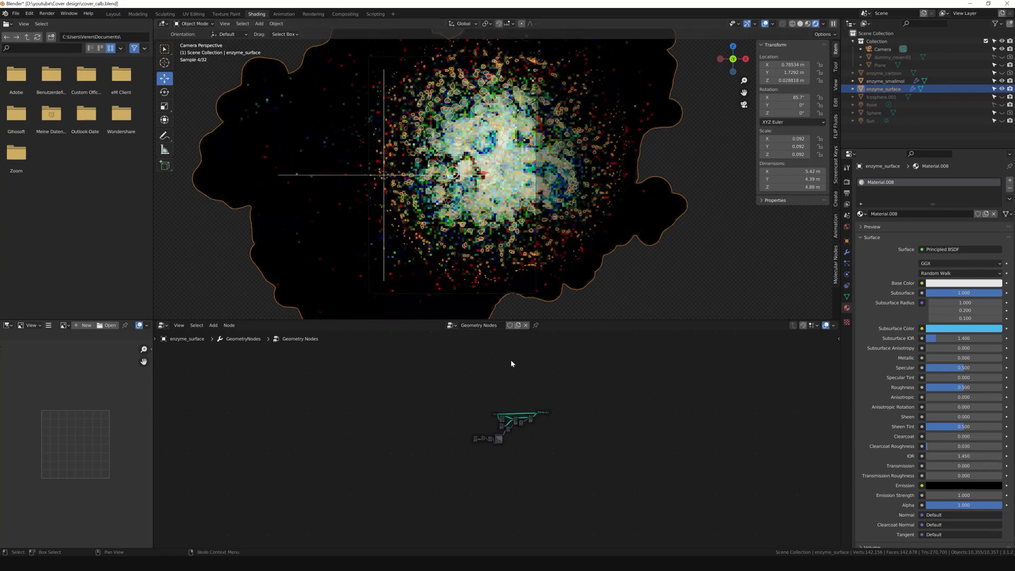
pyautogui.scroll(5, 551, 442)
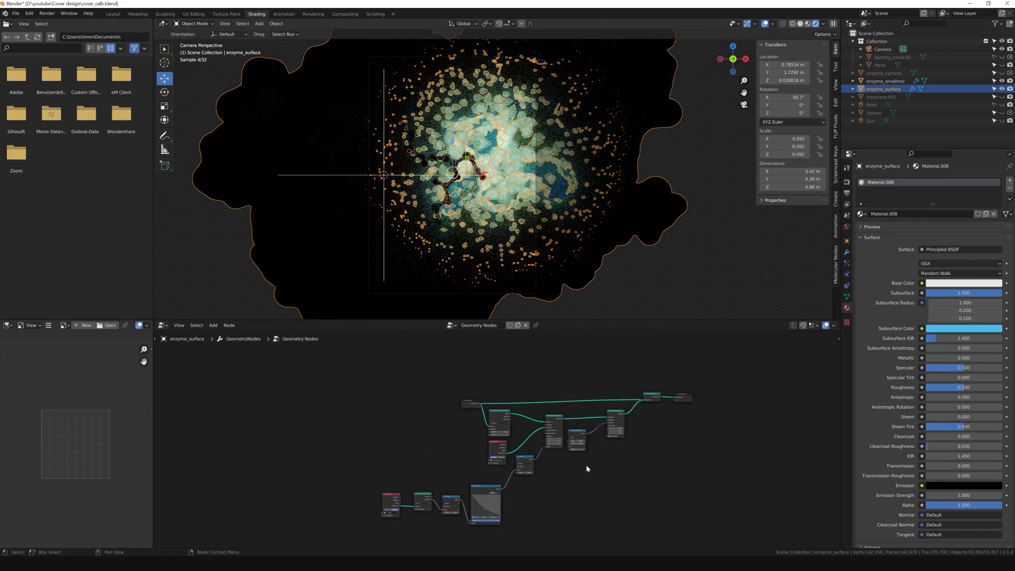
pyautogui.scroll(-1, 545, 426)
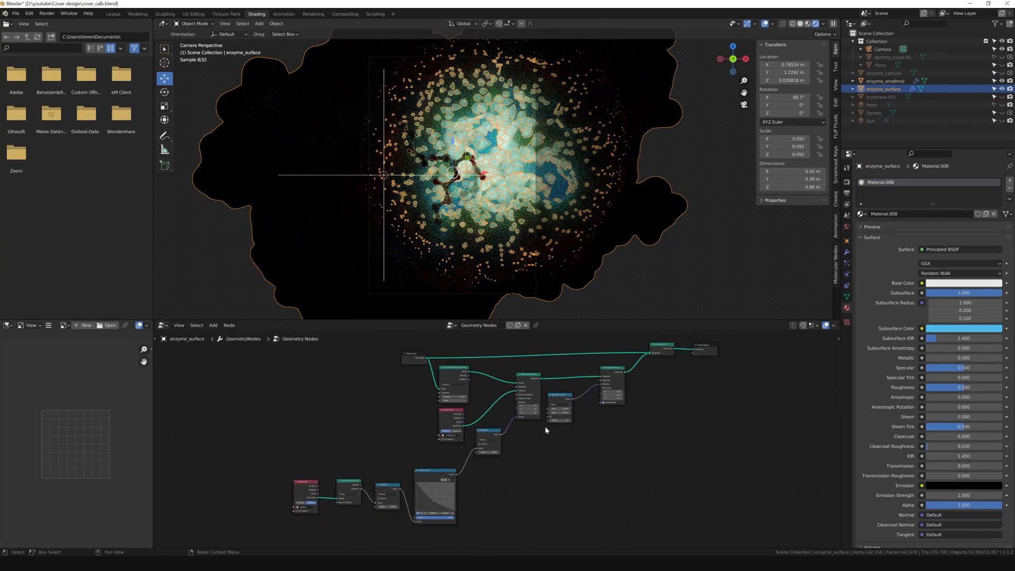
pyautogui.click(735, 295)
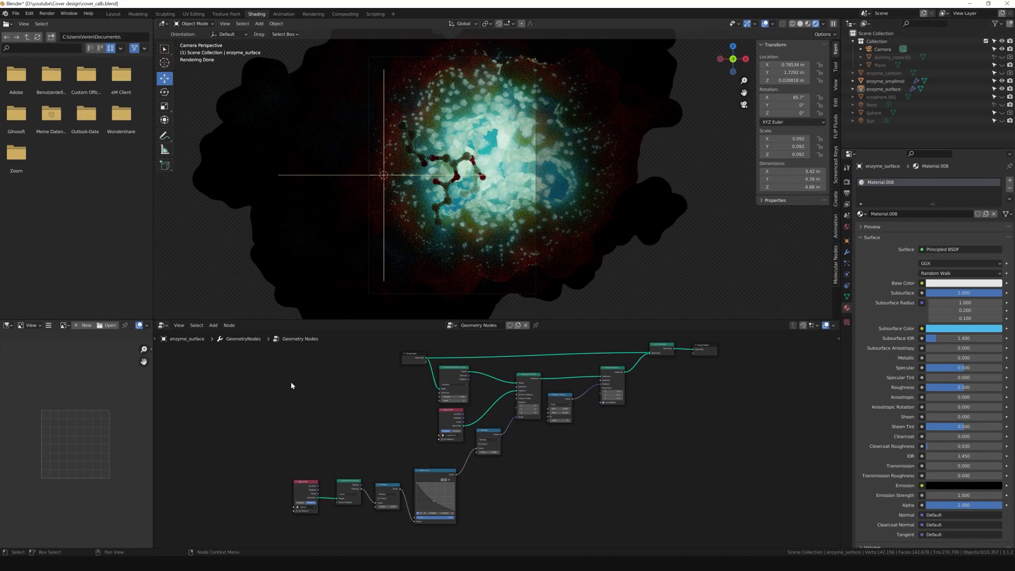
# Return to the Layout workspace and make the Sphere object visible in the viewport.
pyautogui.click(113, 15)
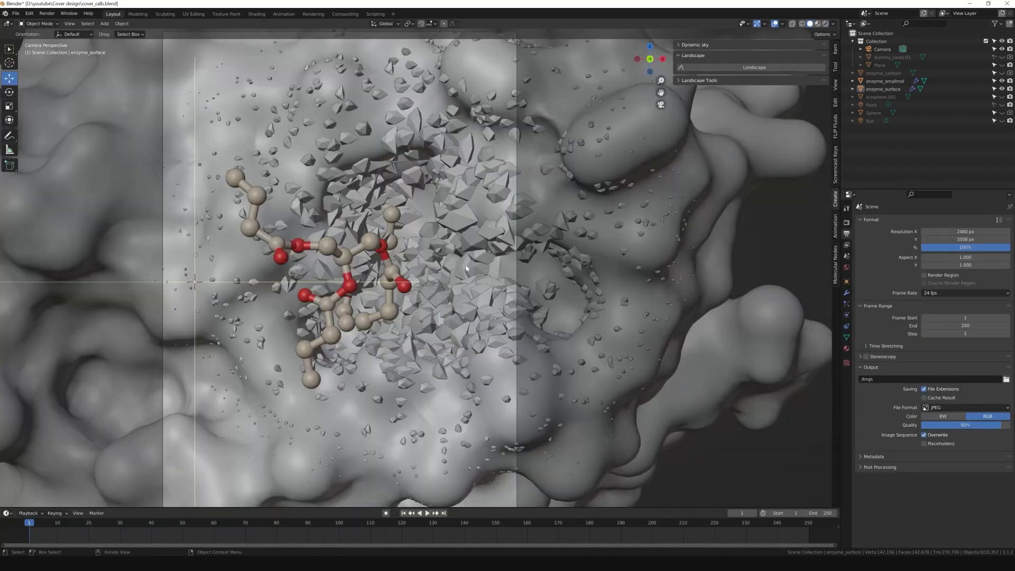
pyautogui.click(877, 112)
pyautogui.click(1001, 113)
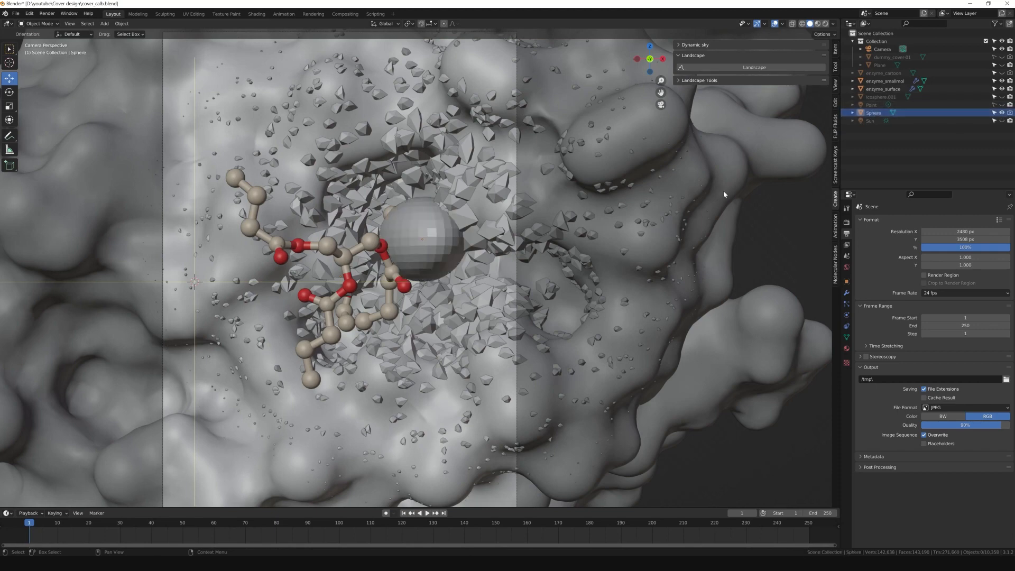
# Try moving the Sphere sideways to preview how the scattered rock pieces follow it.
pyautogui.click(422, 240)
pyautogui.moveTo(455, 242); pyautogui.dragTo(473, 257)
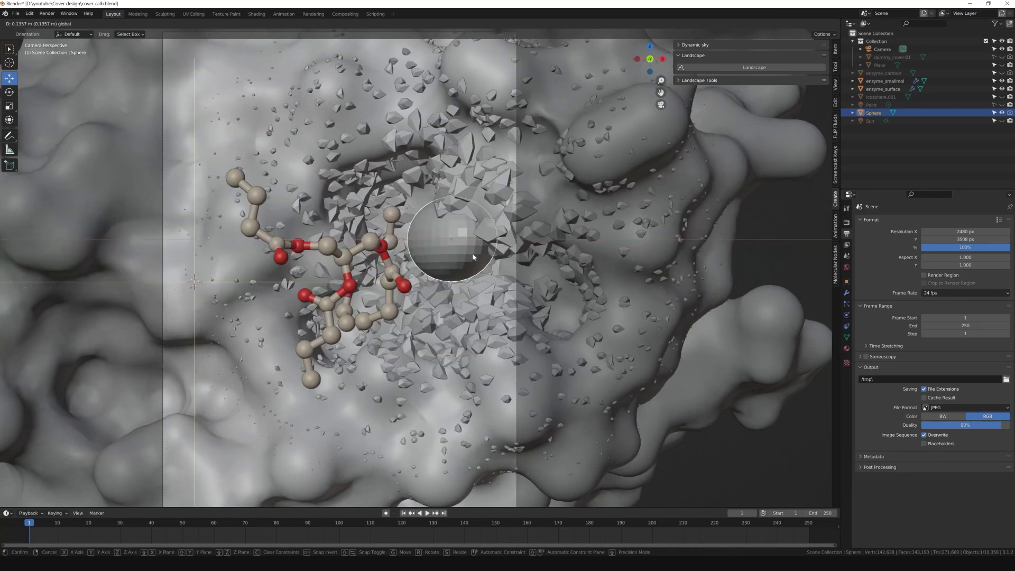
pyautogui.rightClick(473, 257)
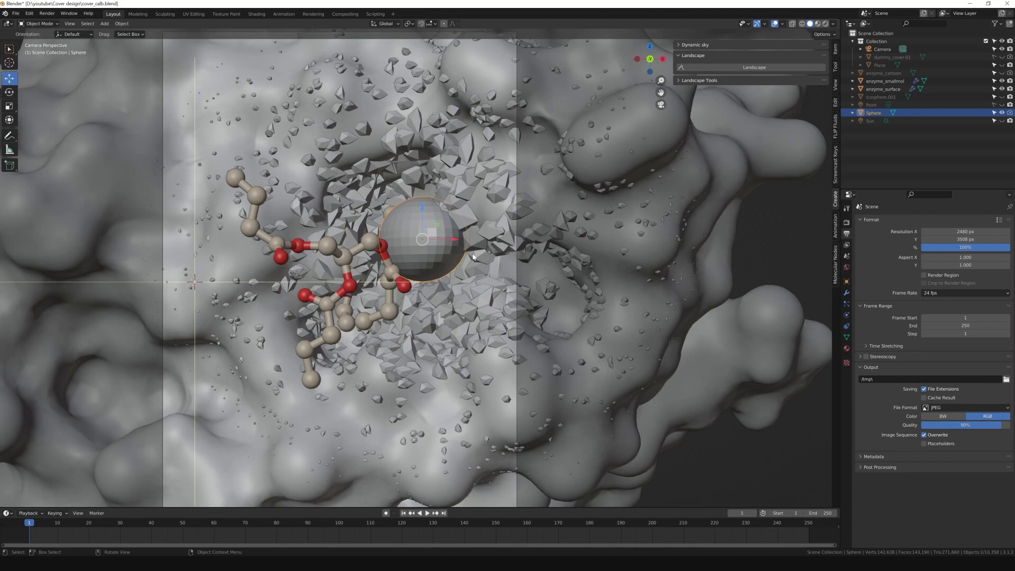
# Hide the Sphere and switch the camera view to Rendered shading.
pyautogui.click(1001, 112)
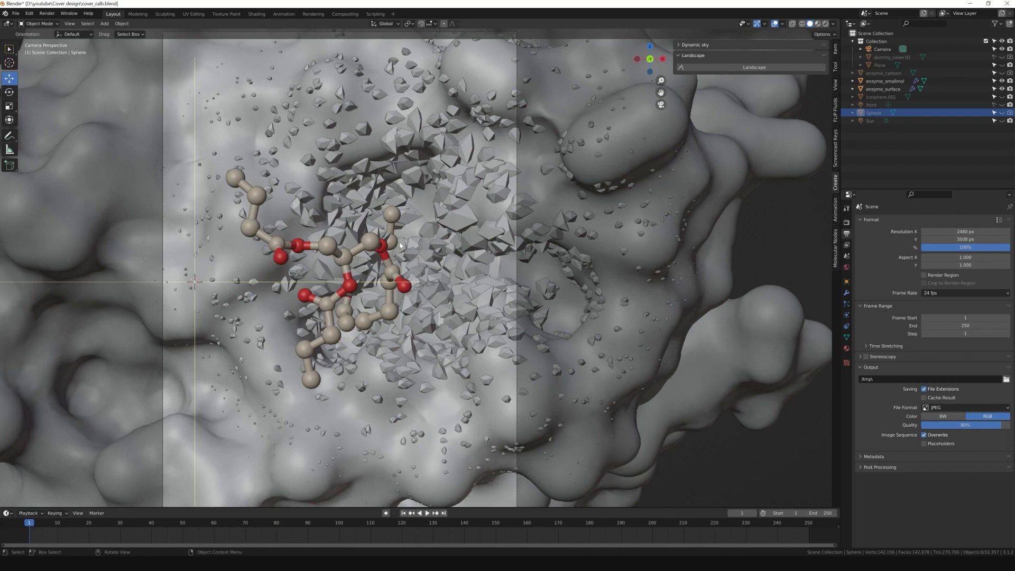
pyautogui.scroll(-4, 401, 245)
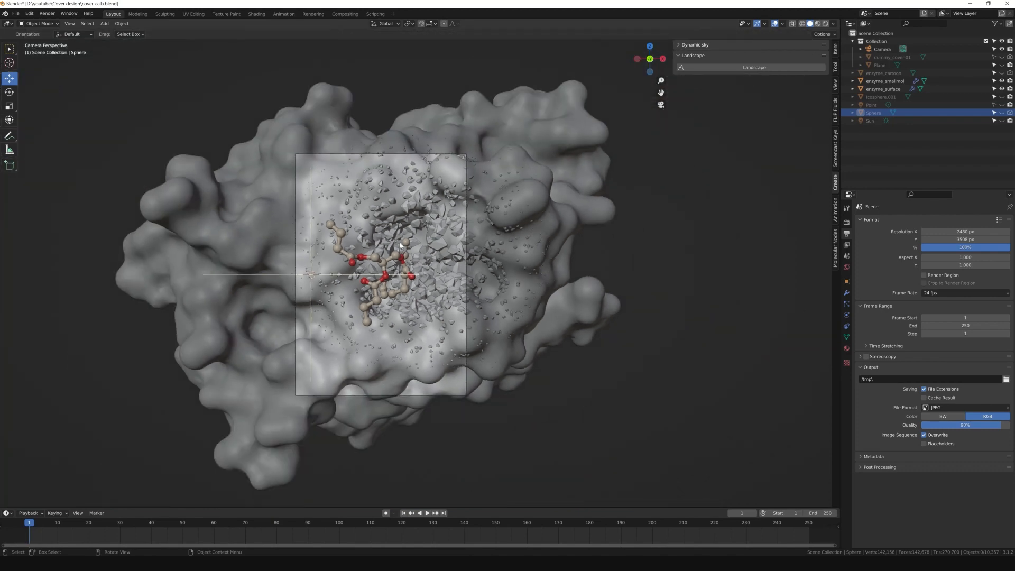
pyautogui.press('z')
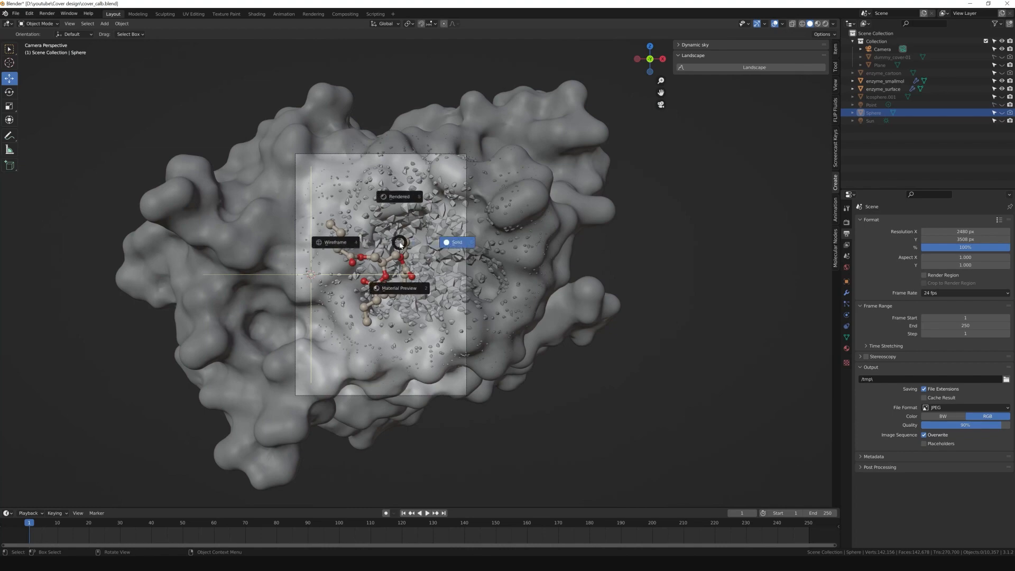
pyautogui.click(410, 196)
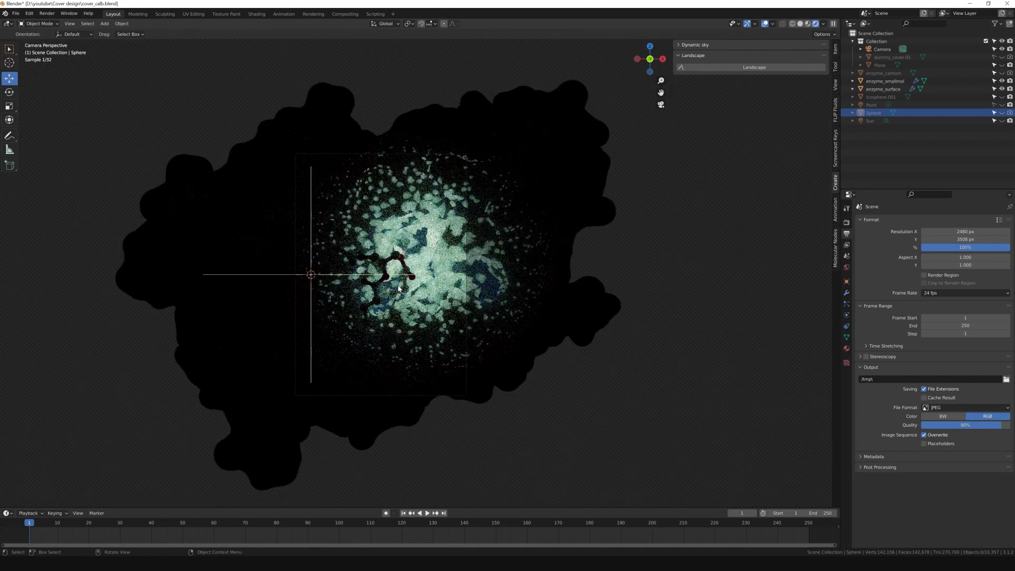
# Open the World background settings and make the Icosphere.001 object behind the enzyme visible and selected.
pyautogui.click(846, 267)
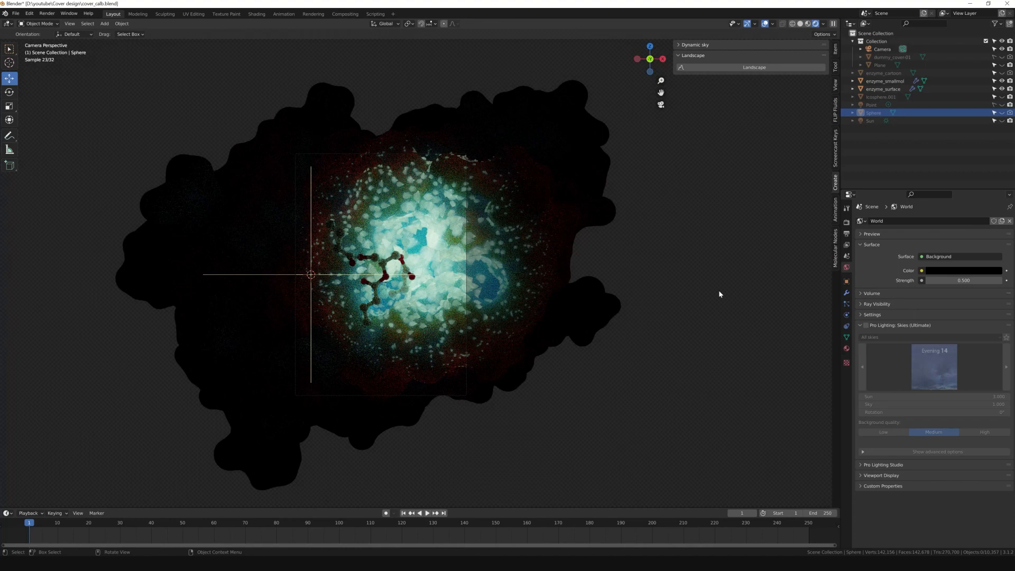
pyautogui.scroll(-3, 719, 291)
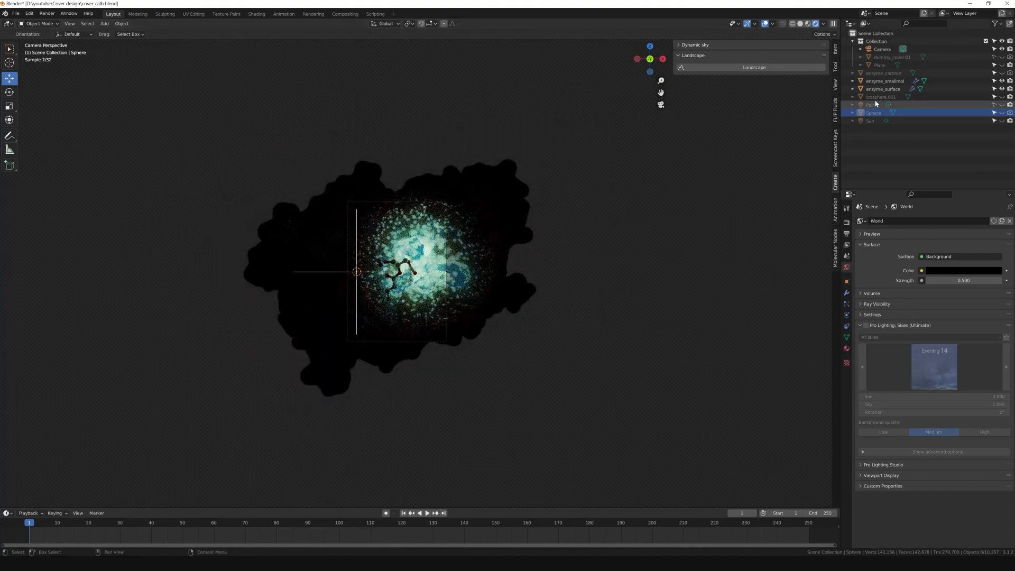
pyautogui.click(878, 98)
pyautogui.moveTo(678, 271); pyautogui.dragTo(611, 292, button='middle')
pyautogui.scroll(-2, 611, 293)
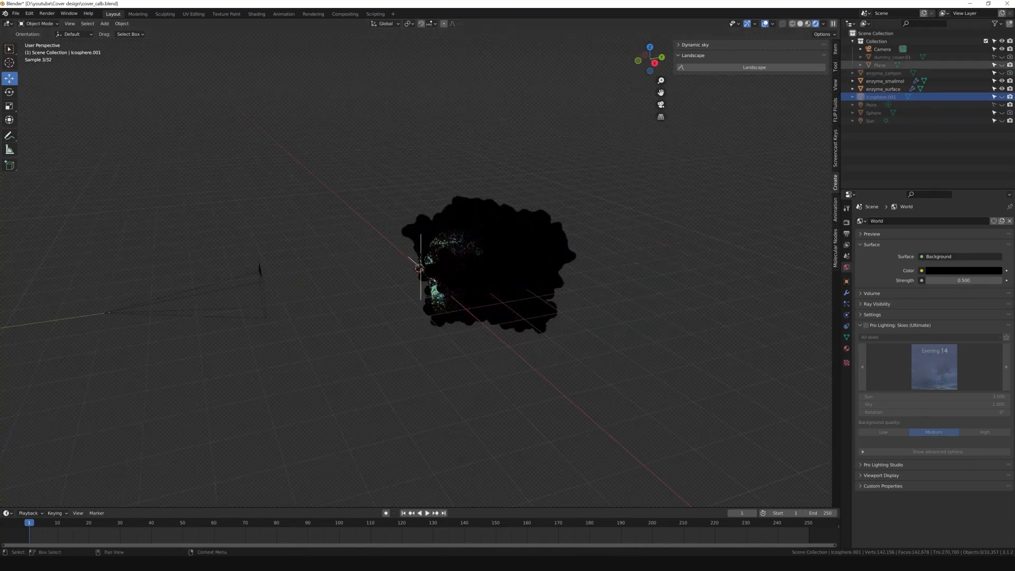
pyautogui.click(1001, 97)
pyautogui.scroll(-4, 653, 295)
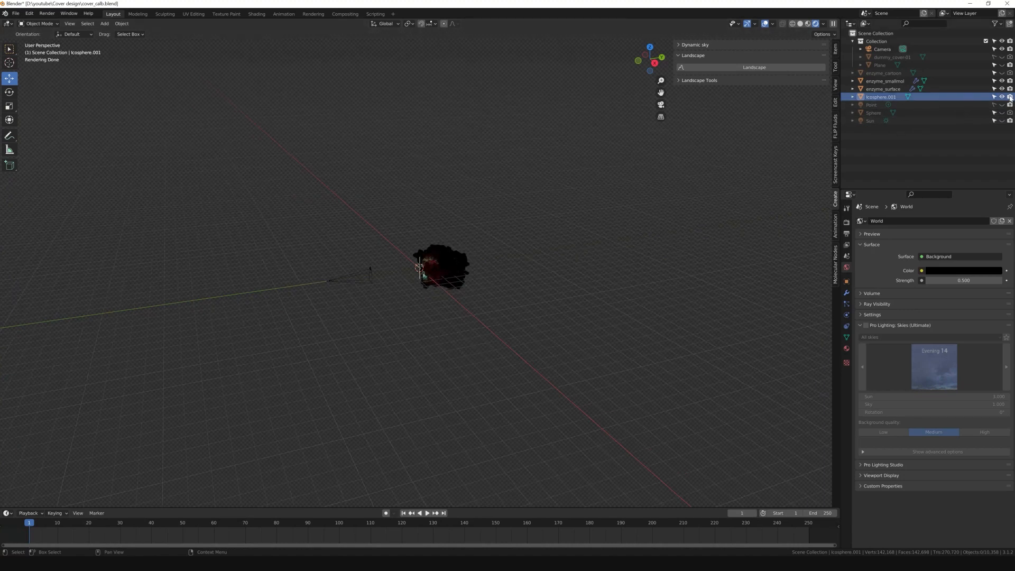
pyautogui.scroll(-3, 560, 278)
pyautogui.click(704, 284)
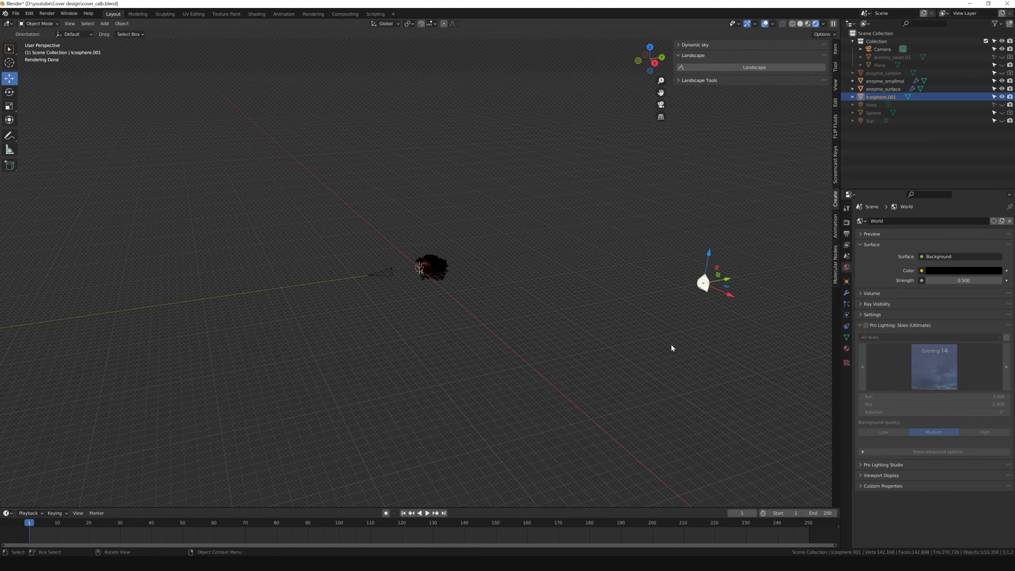
# Make the background Plane visible and open the material settings of Icosphere.001.
pyautogui.click(1001, 65)
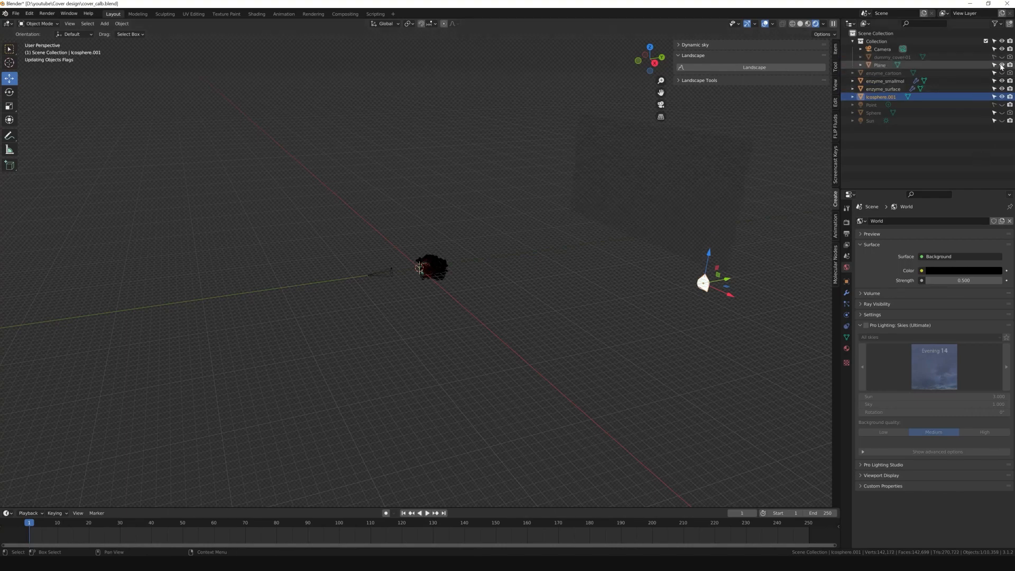
pyautogui.moveTo(738, 290); pyautogui.dragTo(756, 334, button='middle')
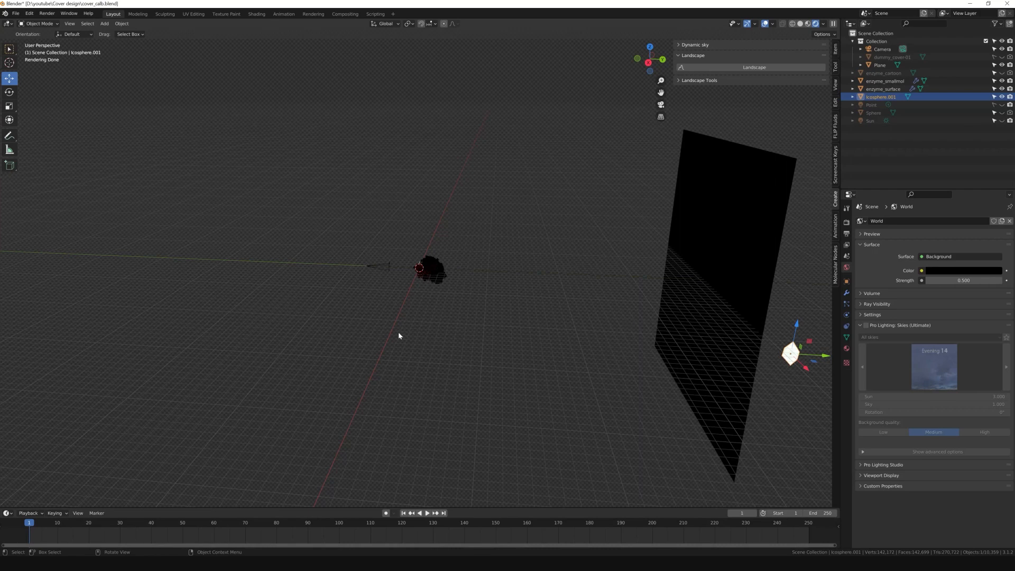
pyautogui.moveTo(473, 295); pyautogui.dragTo(791, 322, button='middle')
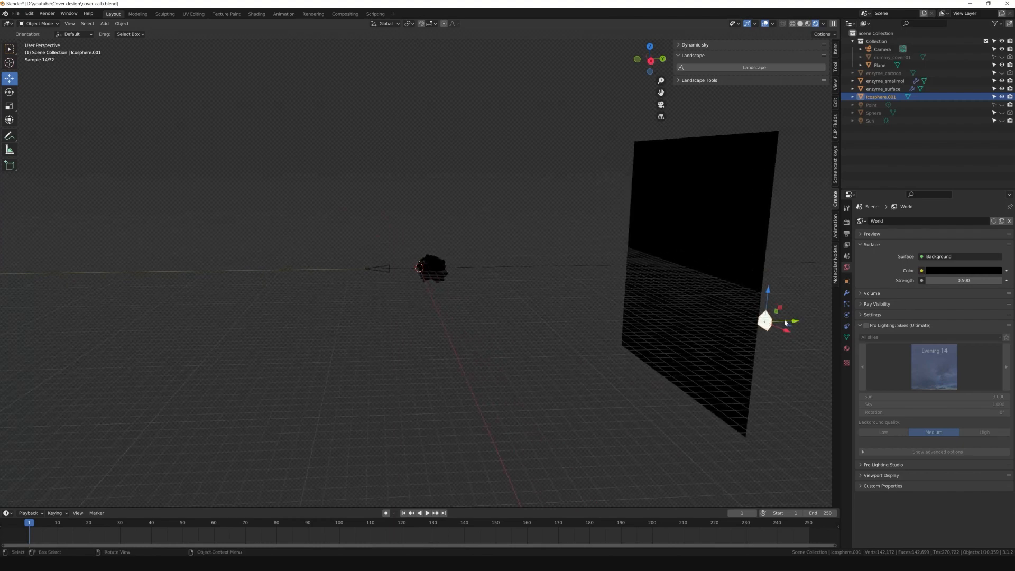
pyautogui.click(846, 348)
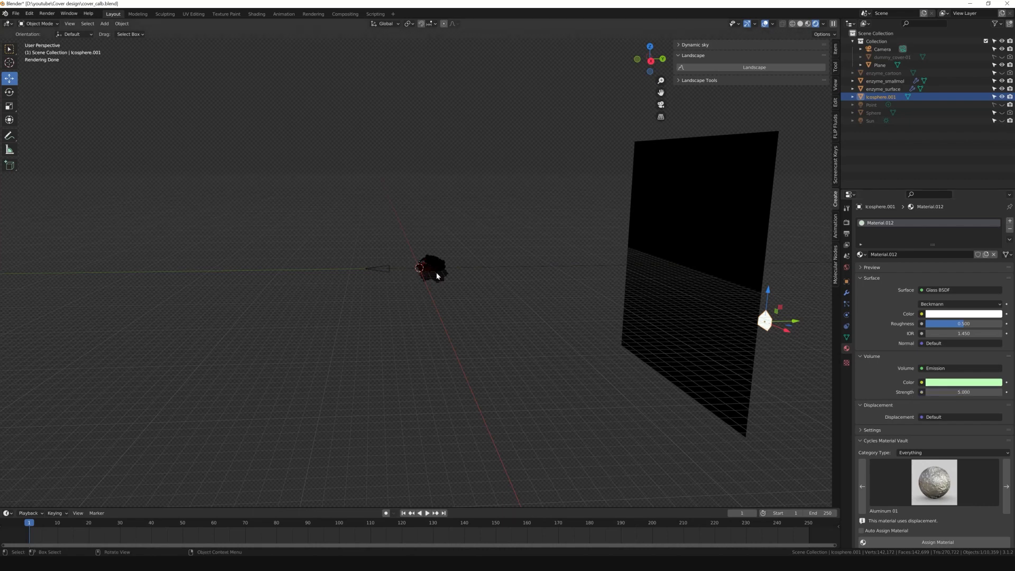
# Return to the camera view, then make the Sun light visible and select it to show its light settings.
pyautogui.press('KP_0')
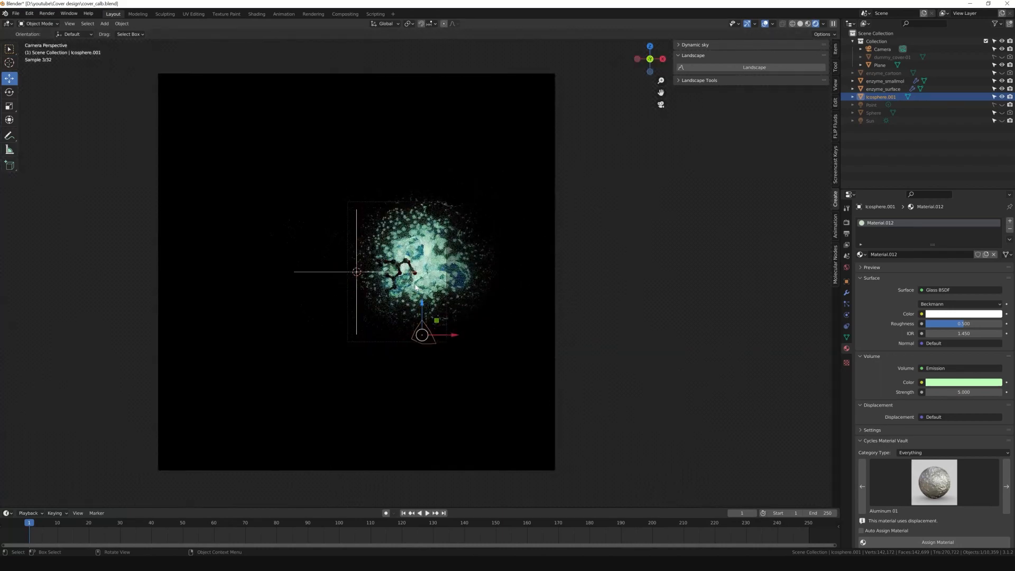
pyautogui.press('Home')
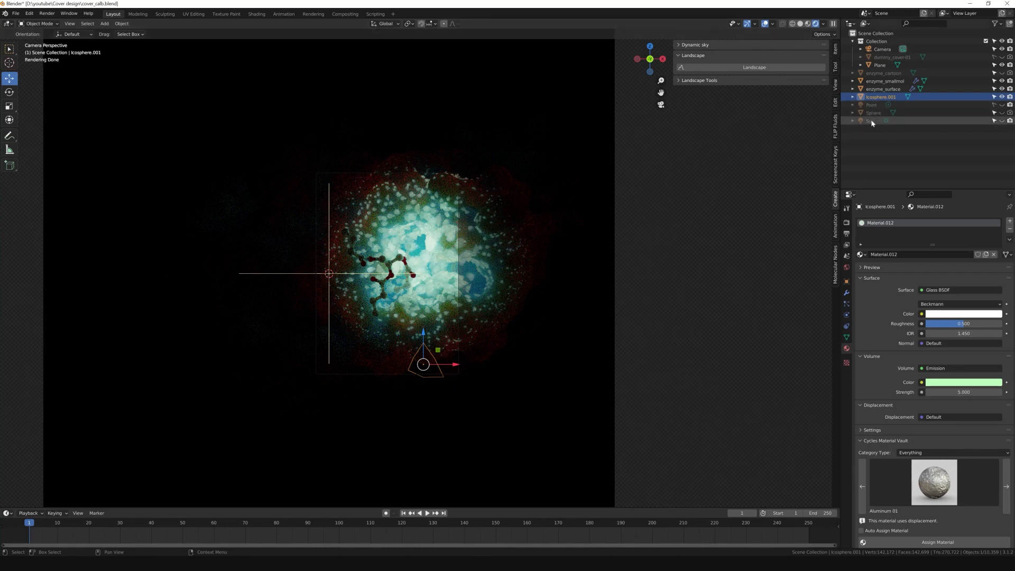
pyautogui.click(1002, 120)
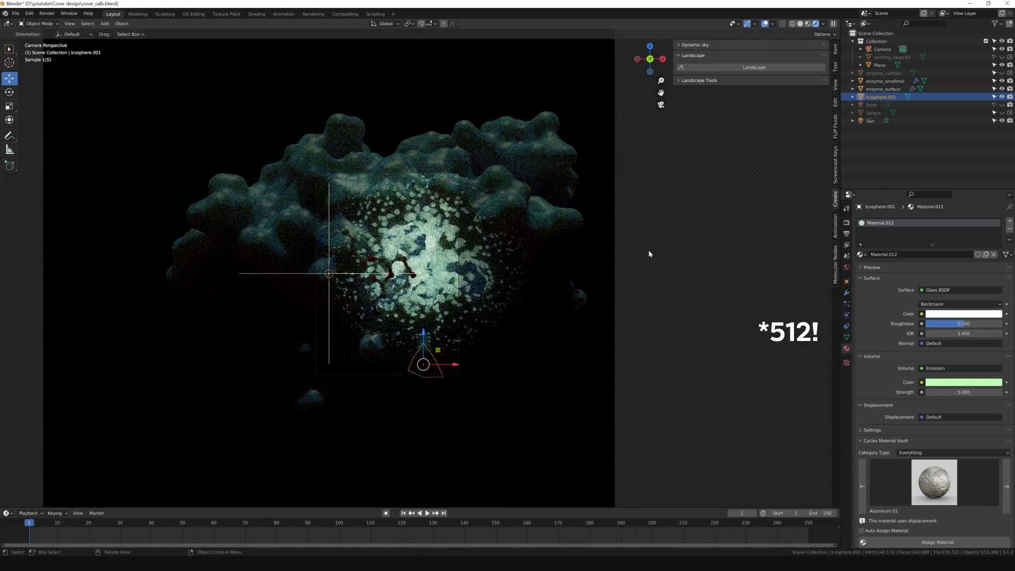
pyautogui.scroll(-2, 648, 249)
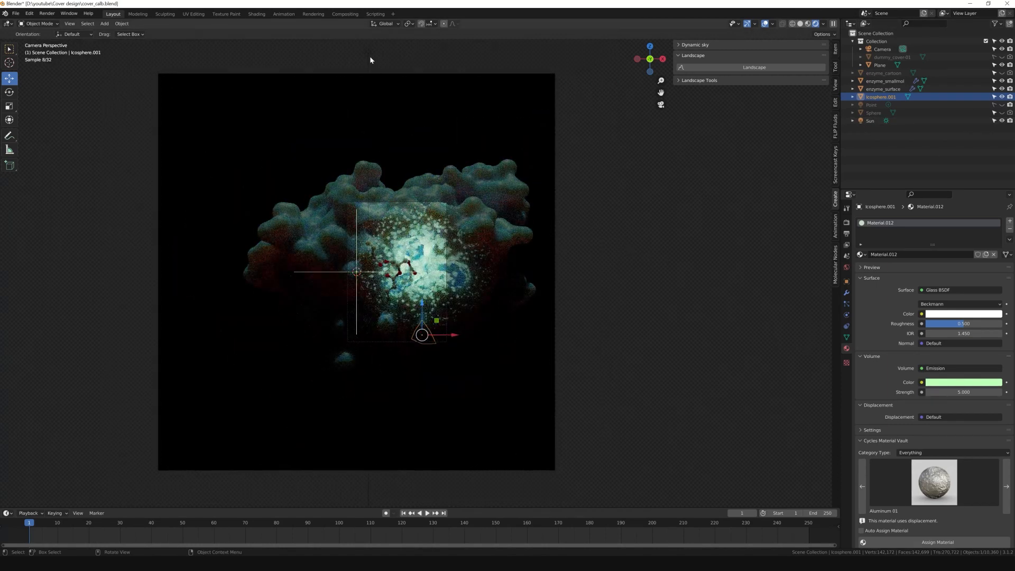
pyautogui.click(369, 54)
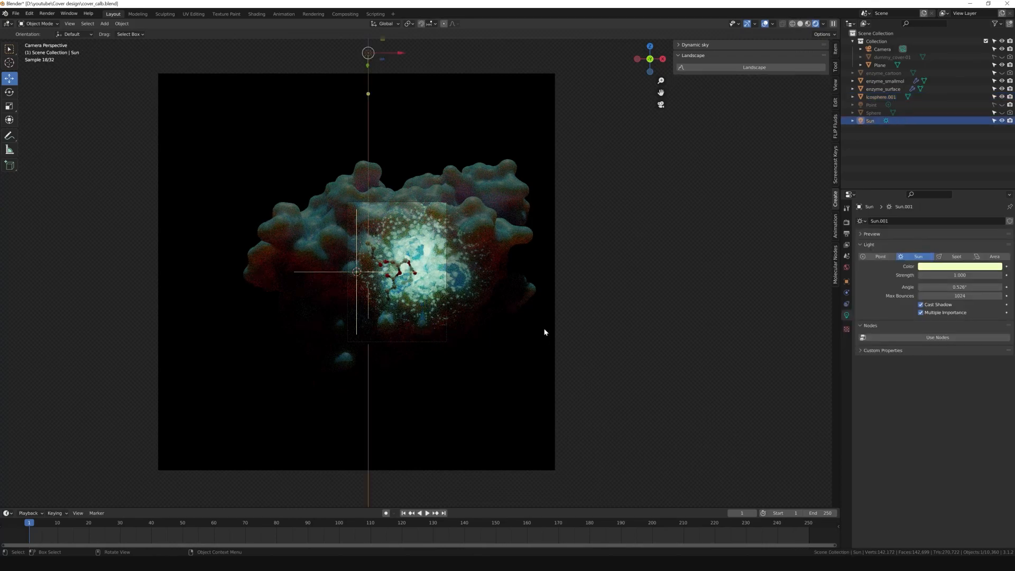
pyautogui.scroll(8, 545, 332)
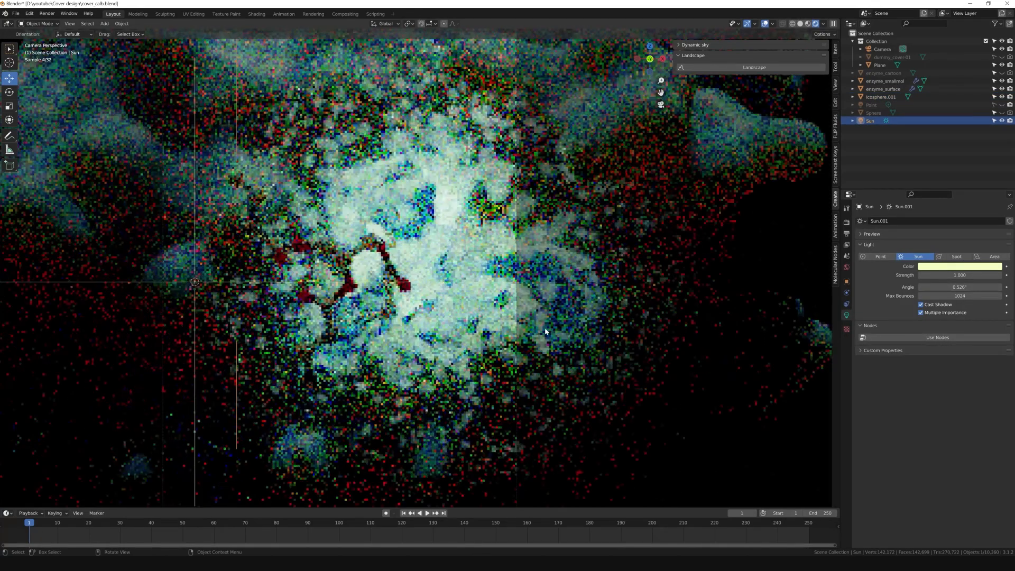
# Make the Point light visible and select it to show its light settings.
pyautogui.click(1000, 105)
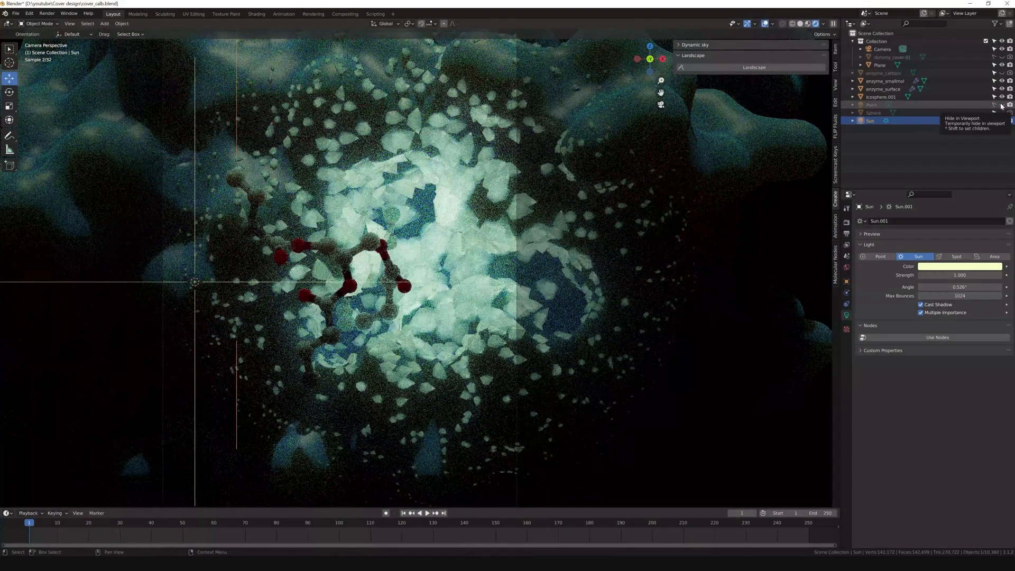
pyautogui.click(1001, 105)
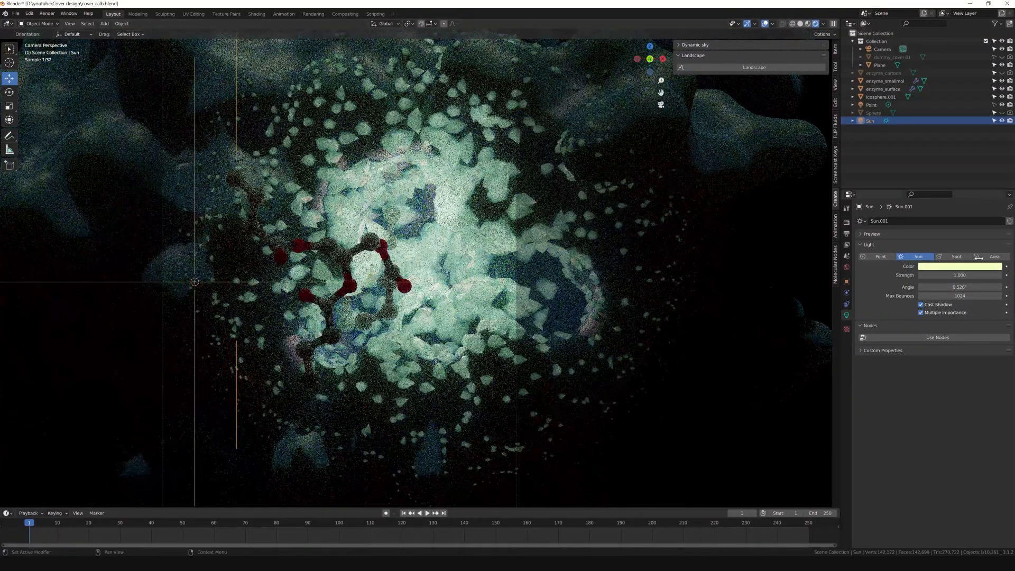
pyautogui.click(871, 105)
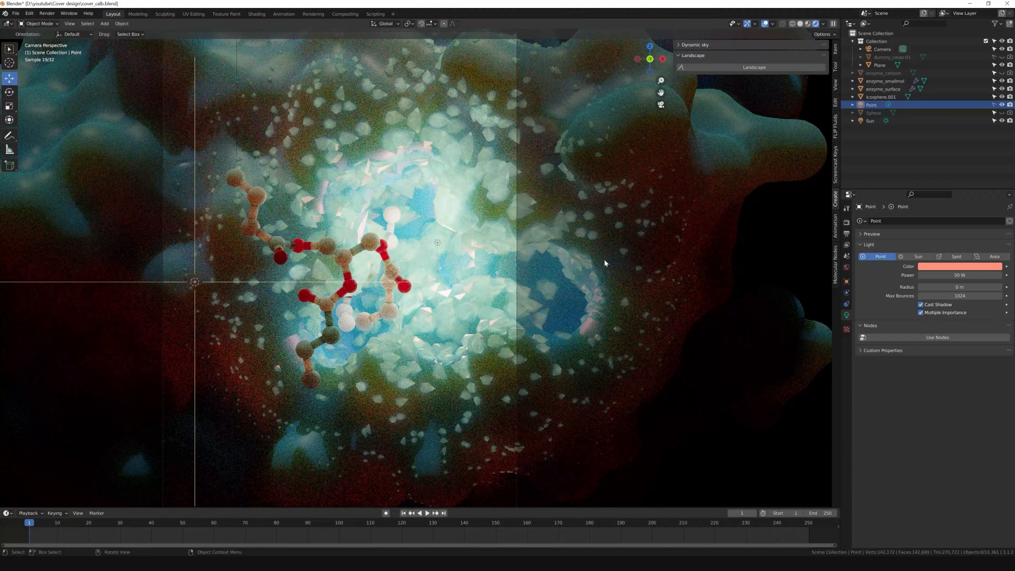
# Examine the material of enzyme_surface and clear the selection.
pyautogui.click(746, 294)
pyautogui.scroll(-3, 560, 210)
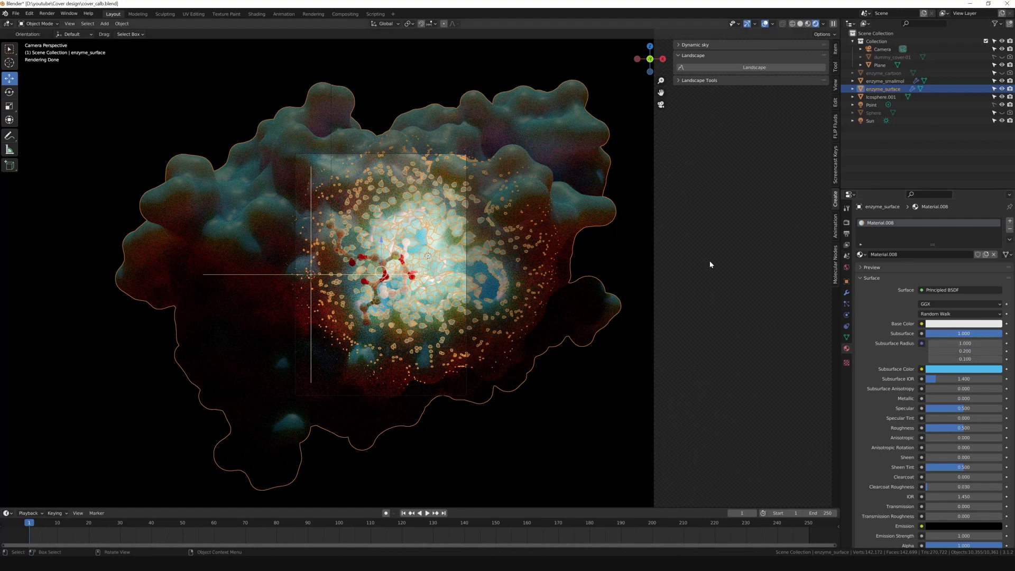
pyautogui.hotkey('alt', 'a')
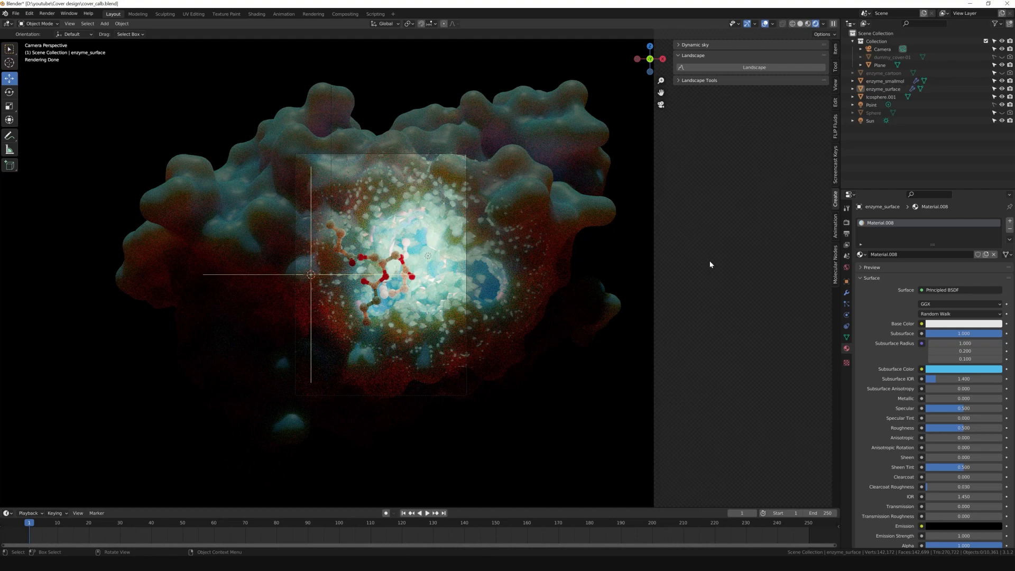
# Check the scene's output settings and the Cycles render settings.
pyautogui.click(847, 234)
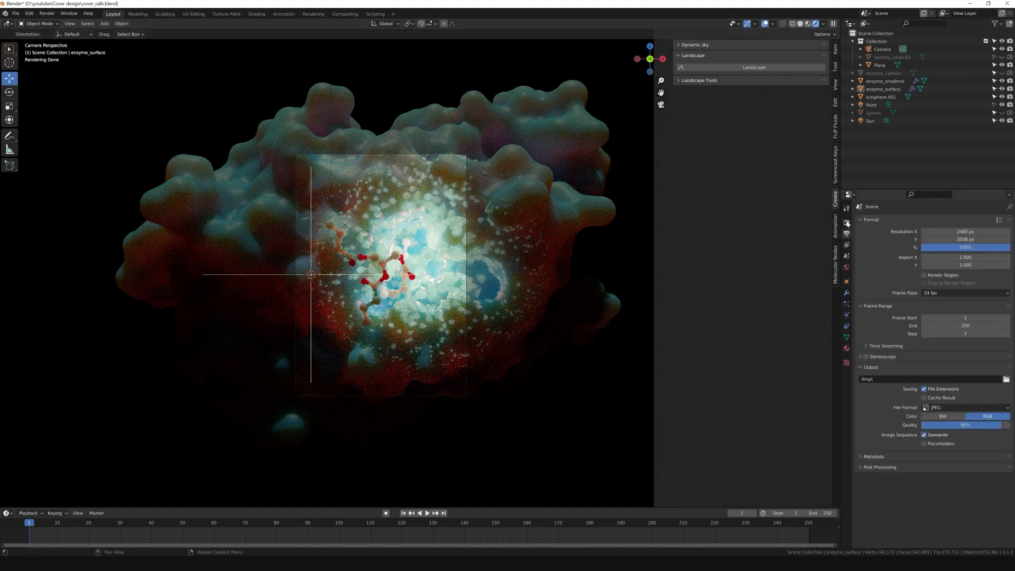
pyautogui.click(847, 223)
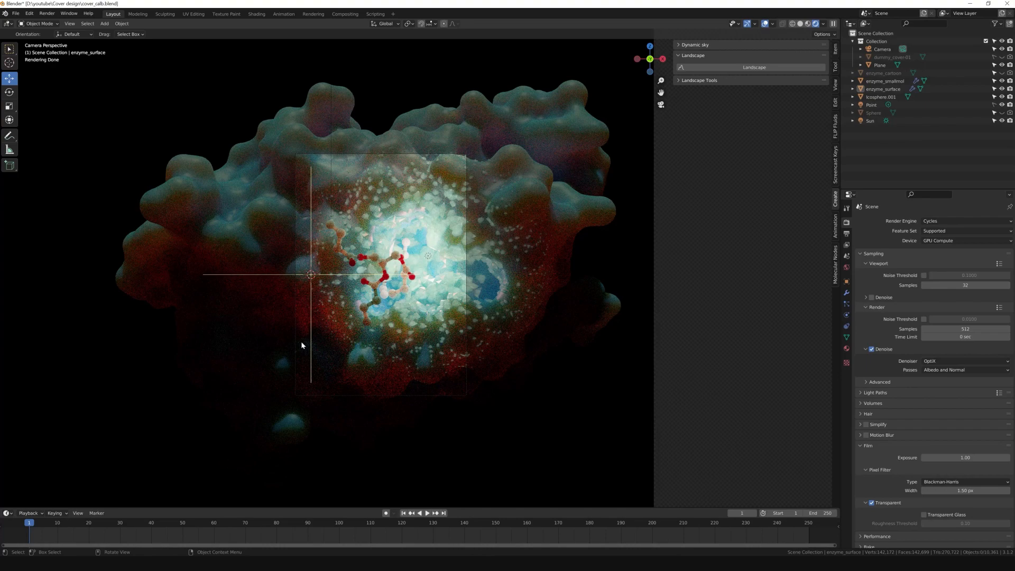
# Select enzyme_smallmol and examine the settings of its material slots from material_1 through material_4.
pyautogui.scroll(3, 354, 336)
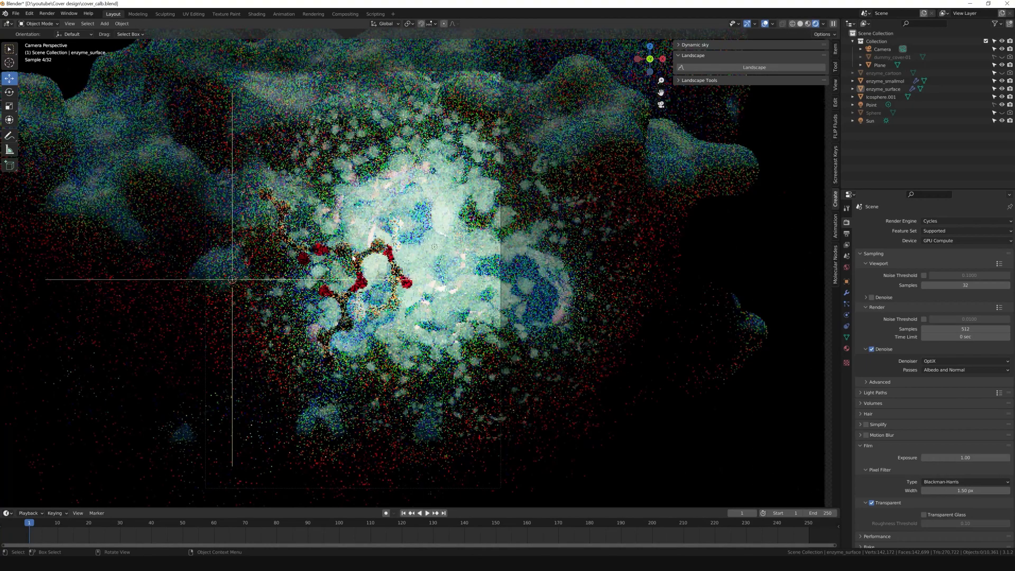
pyautogui.click(346, 253)
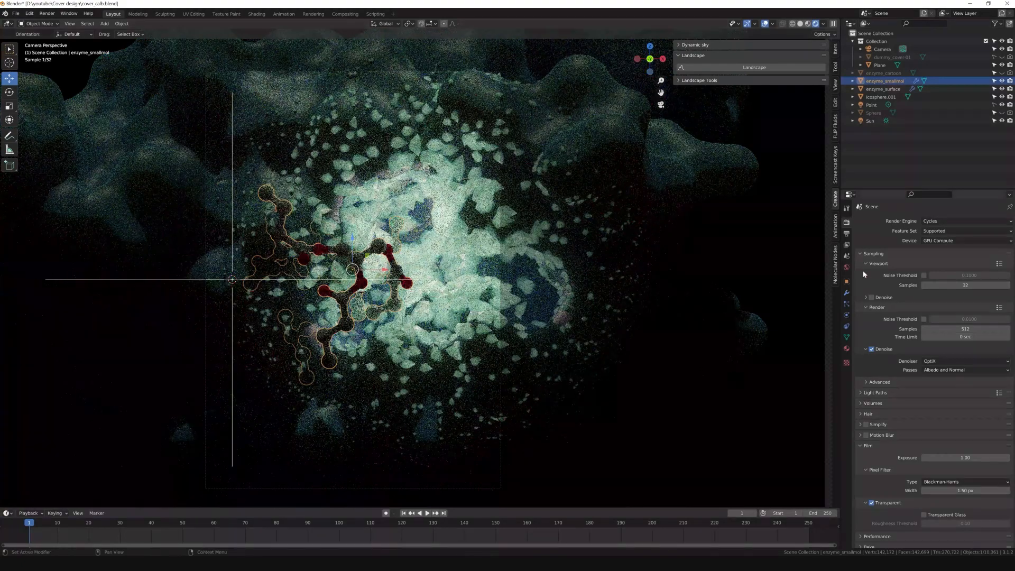
pyautogui.click(846, 348)
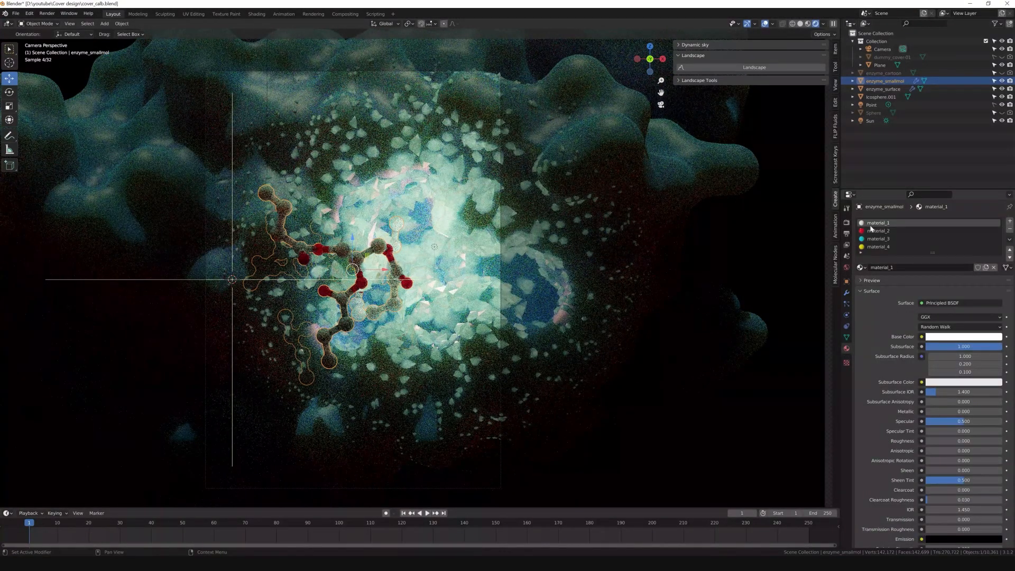
pyautogui.moveTo(936, 254)
pyautogui.mouseDown()
pyautogui.moveTo(936, 272)
pyautogui.moveTo(934, 253)
pyautogui.mouseUp()
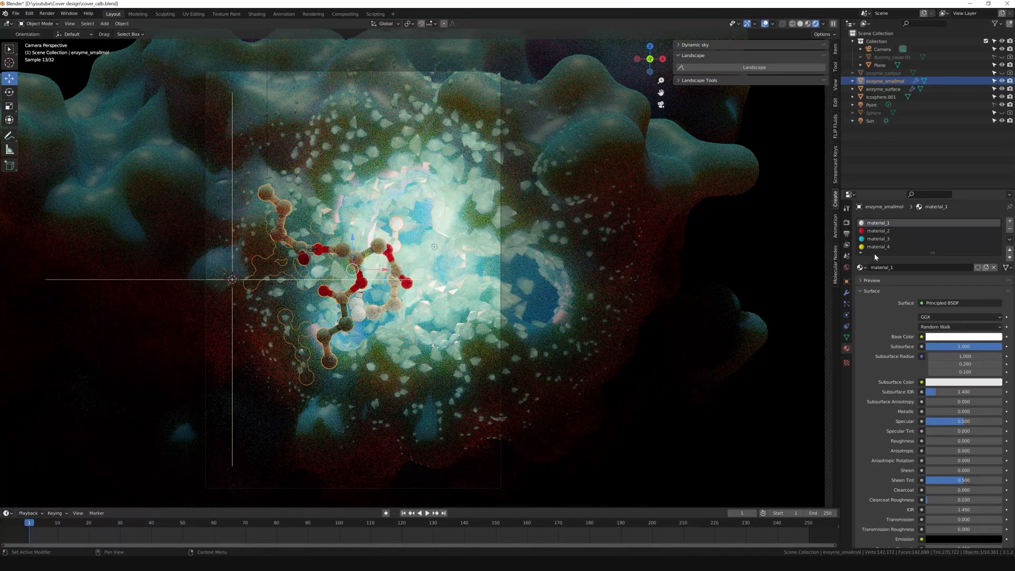
pyautogui.click(878, 234)
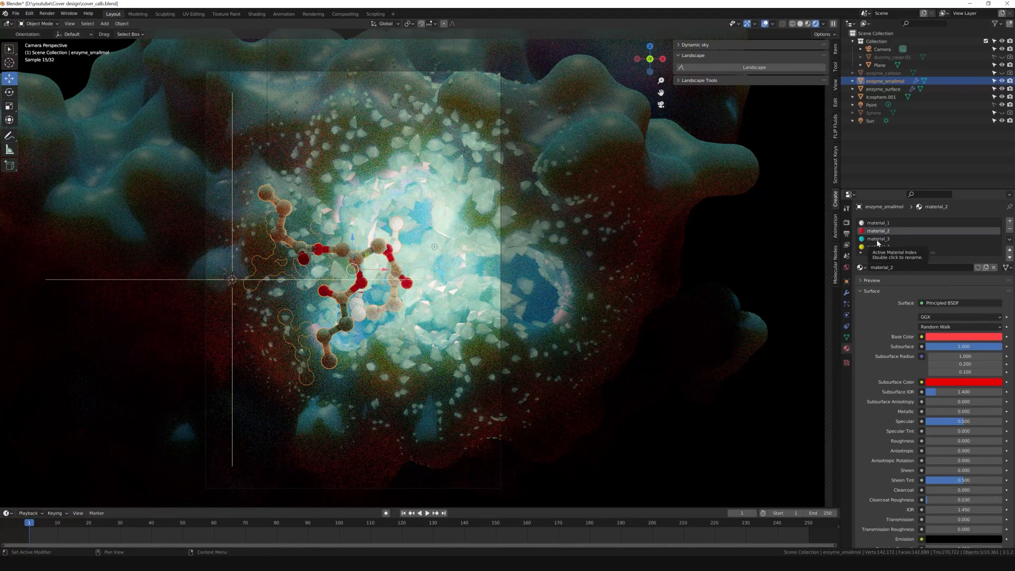
pyautogui.click(876, 239)
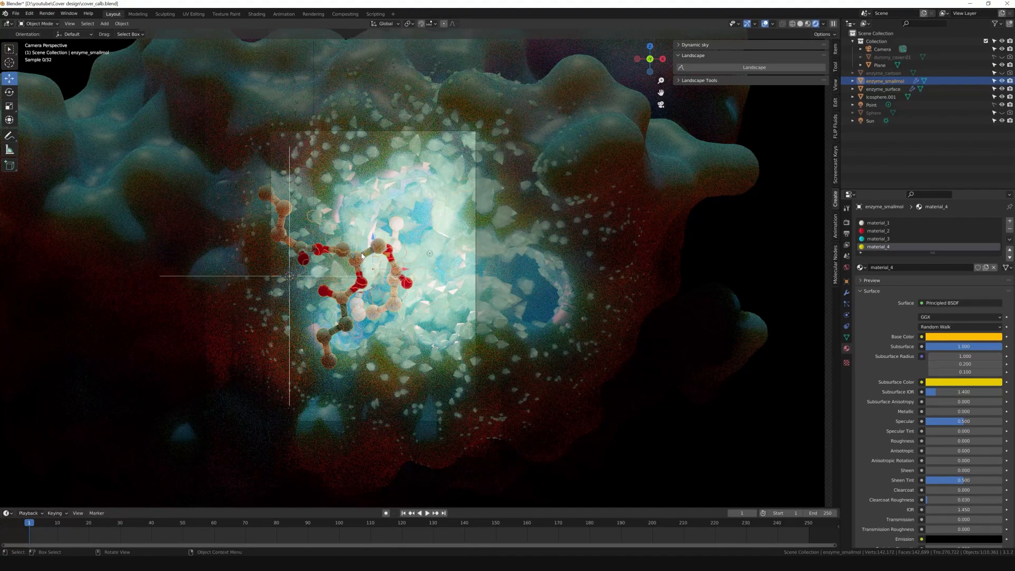
pyautogui.scroll(-4, 361, 255)
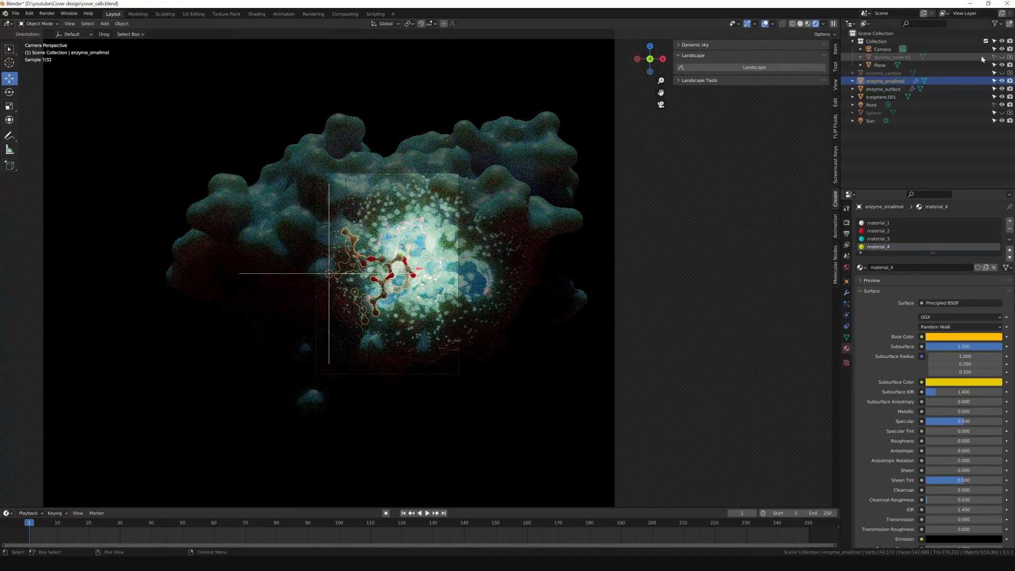
# Show the dummy_cover-01 overlay and switch the scene's world to Dynamic_1.
pyautogui.click(1001, 58)
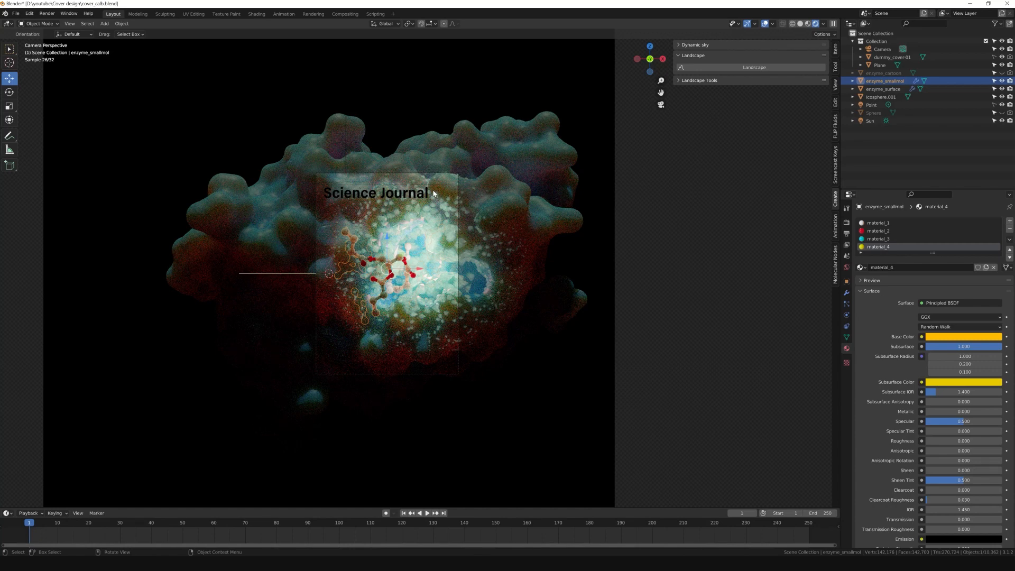
pyautogui.click(678, 45)
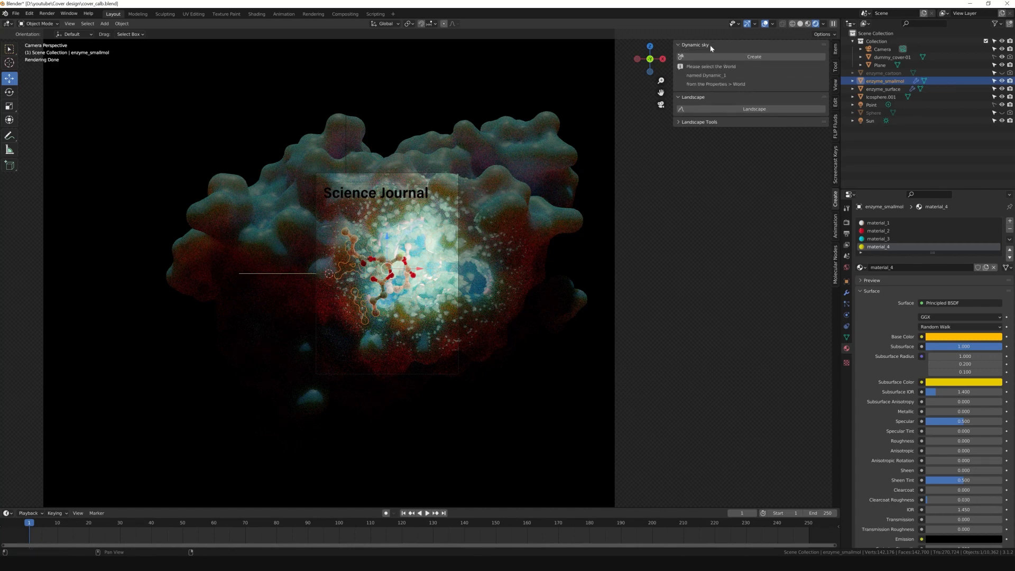
pyautogui.click(847, 267)
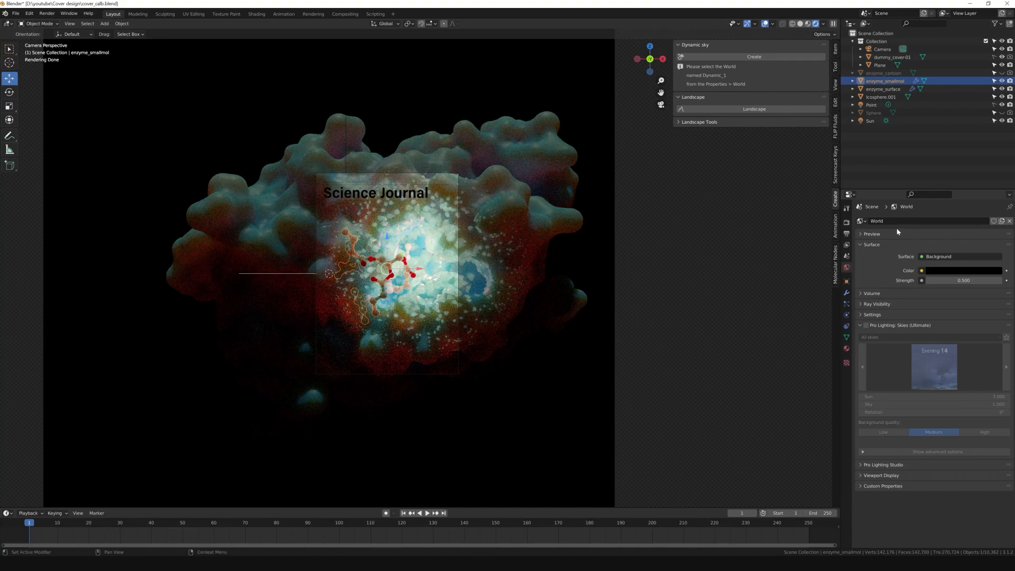
pyautogui.click(861, 221)
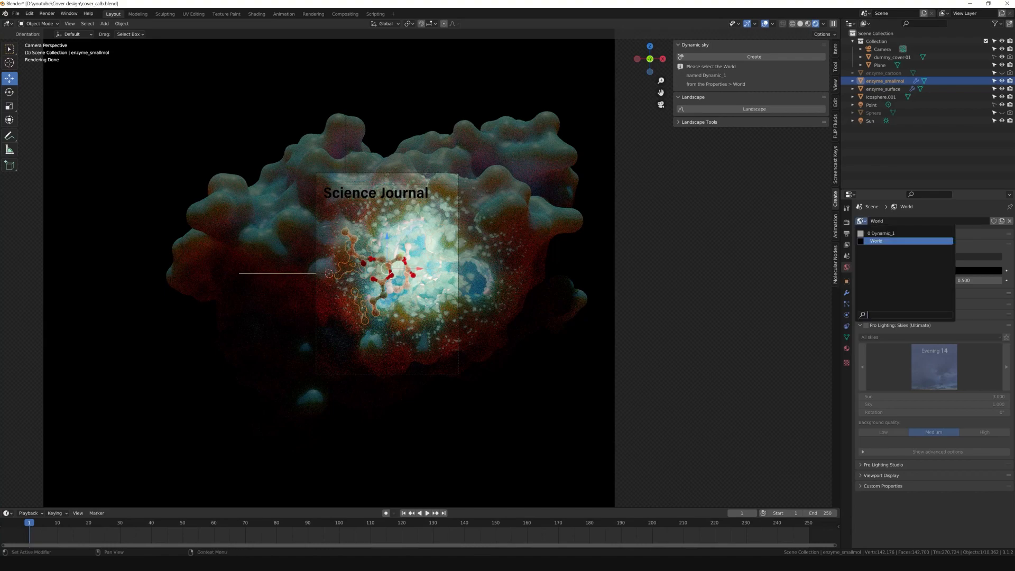
pyautogui.click(881, 233)
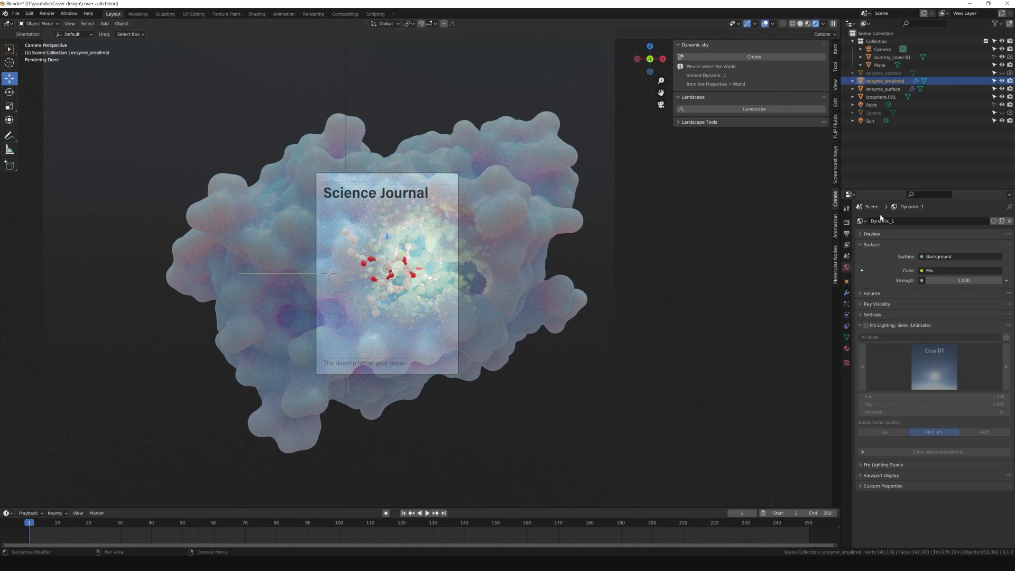
# Switch the scene back to the dark world named World and hide the dummy_cover-01 overlay.
pyautogui.click(861, 221)
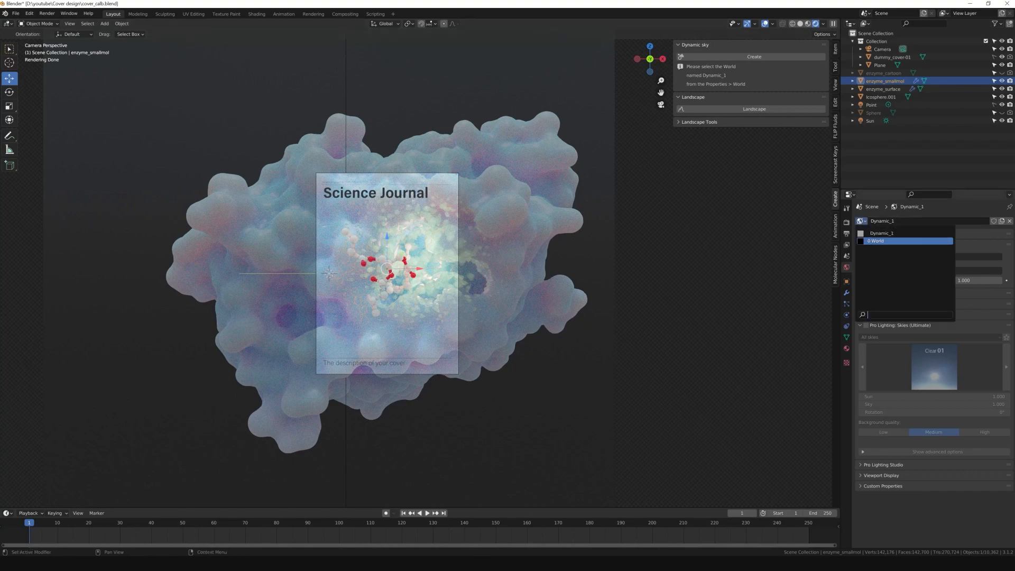
pyautogui.click(877, 240)
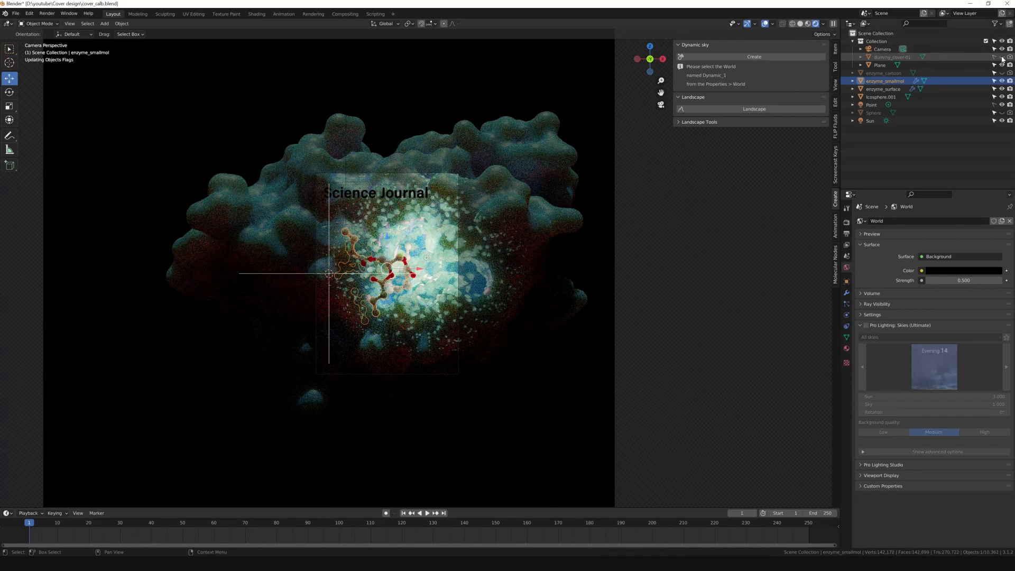
pyautogui.click(1002, 57)
# Turn on depth of field for the Camera.
pyautogui.scroll(3, 624, 263)
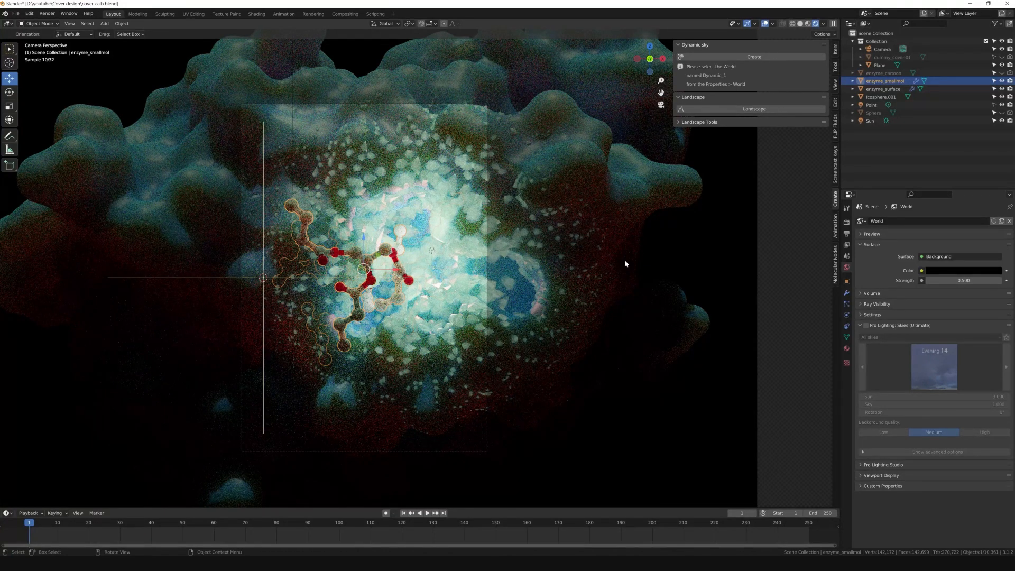
pyautogui.click(882, 49)
pyautogui.click(846, 314)
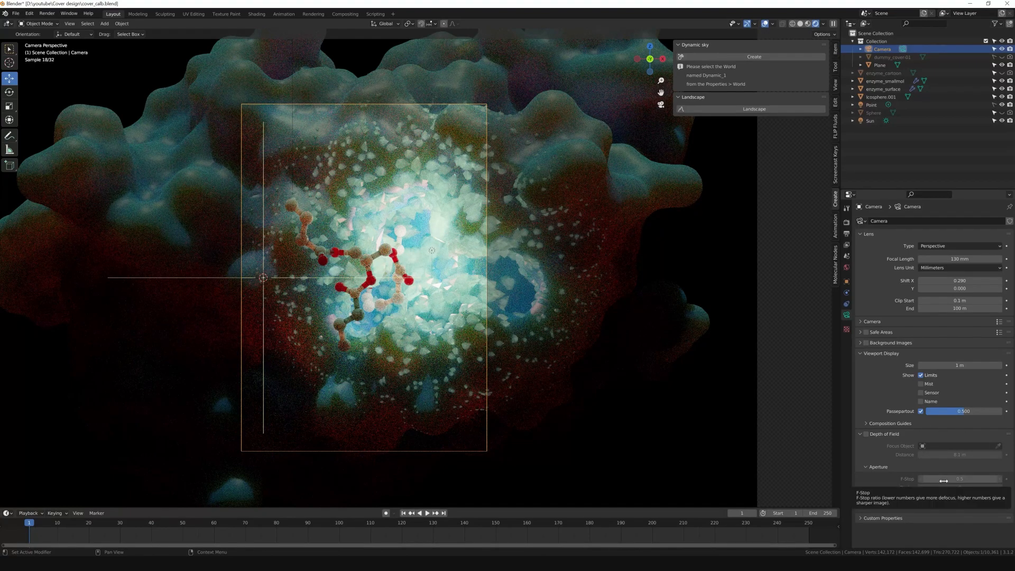
pyautogui.click(866, 434)
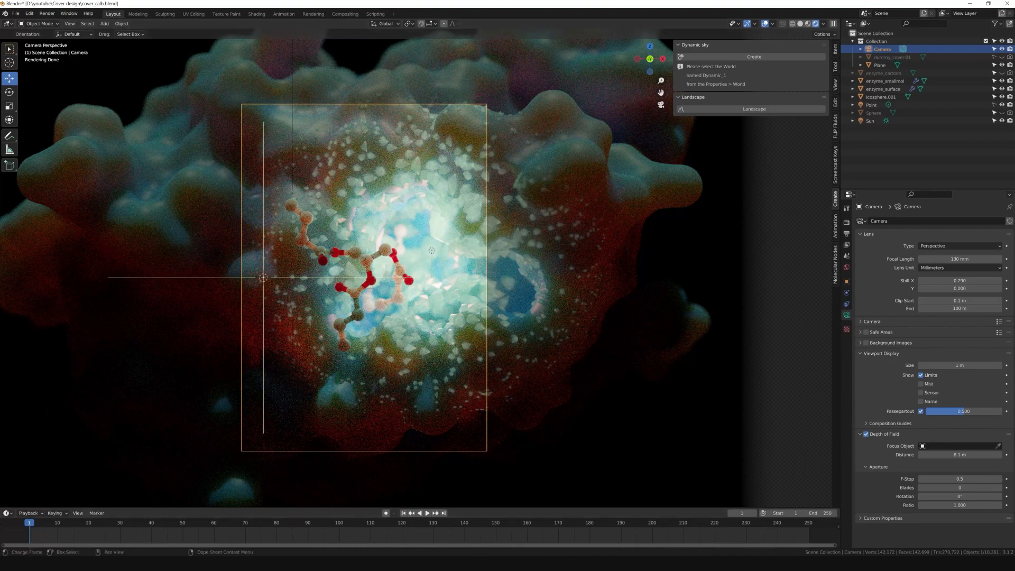
# In the Illustrator cover mockup, draw a rectangle about 209 × 59 mm over the title area, filled black with no stroke.
pyautogui.click(254, 563)
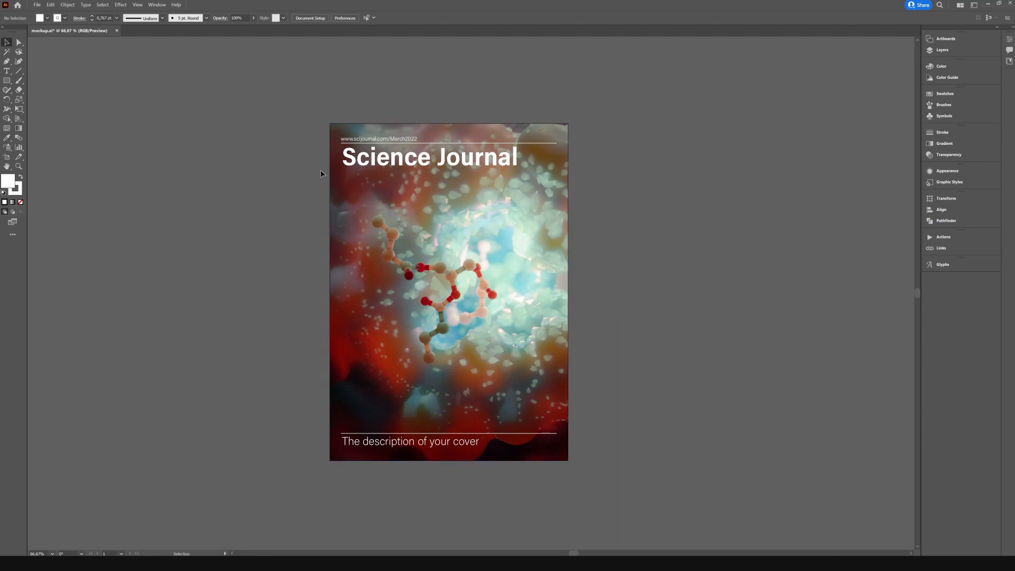
pyautogui.click(7, 80)
pyautogui.moveTo(331, 122); pyautogui.dragTo(568, 191)
pyautogui.click(47, 18)
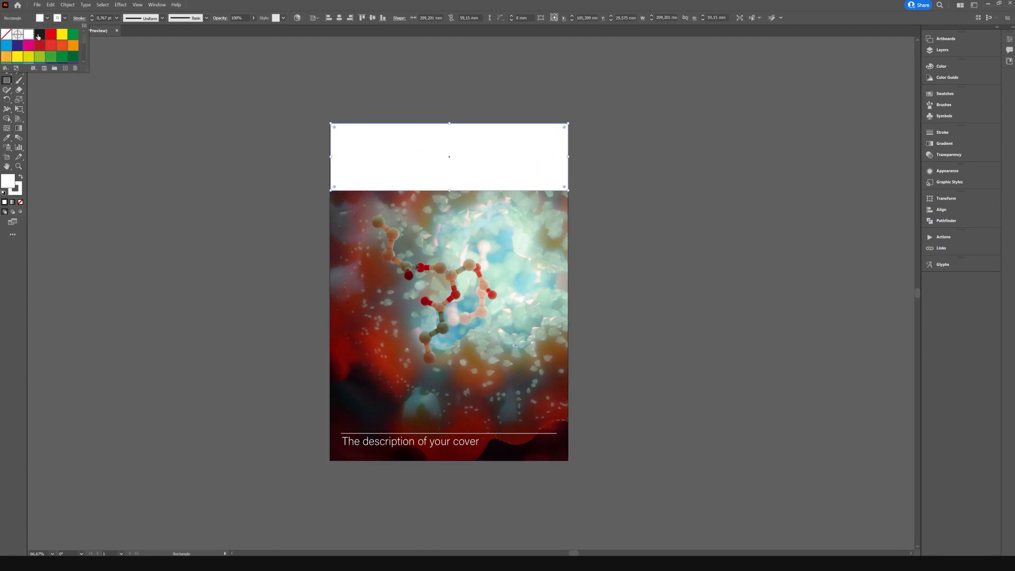
pyautogui.click(40, 34)
pyautogui.click(64, 17)
pyautogui.click(7, 34)
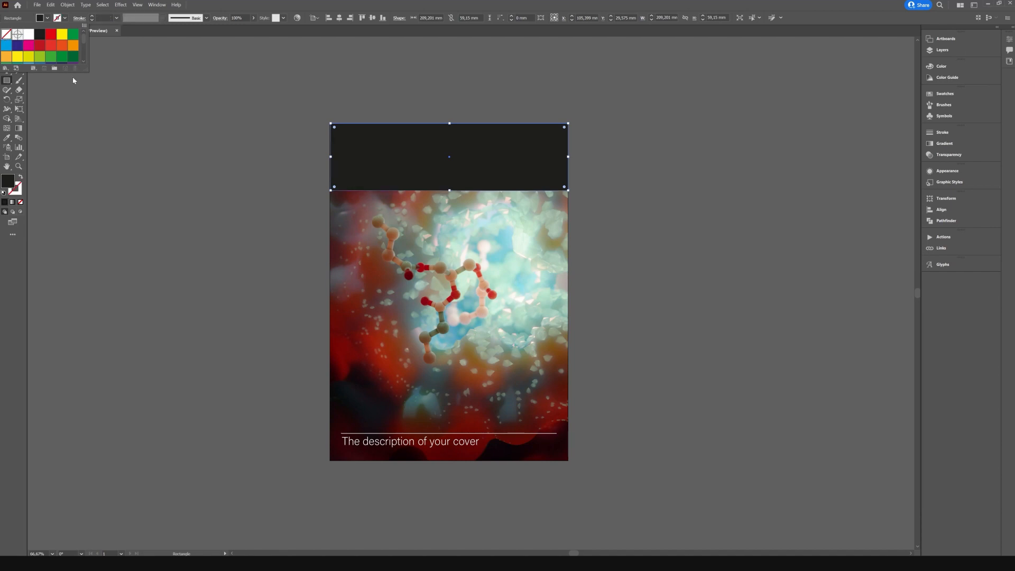
# Apply a linear gradient fill at a 90° angle to the rectangle over the title area.
pyautogui.click(953, 146)
pyautogui.click(952, 145)
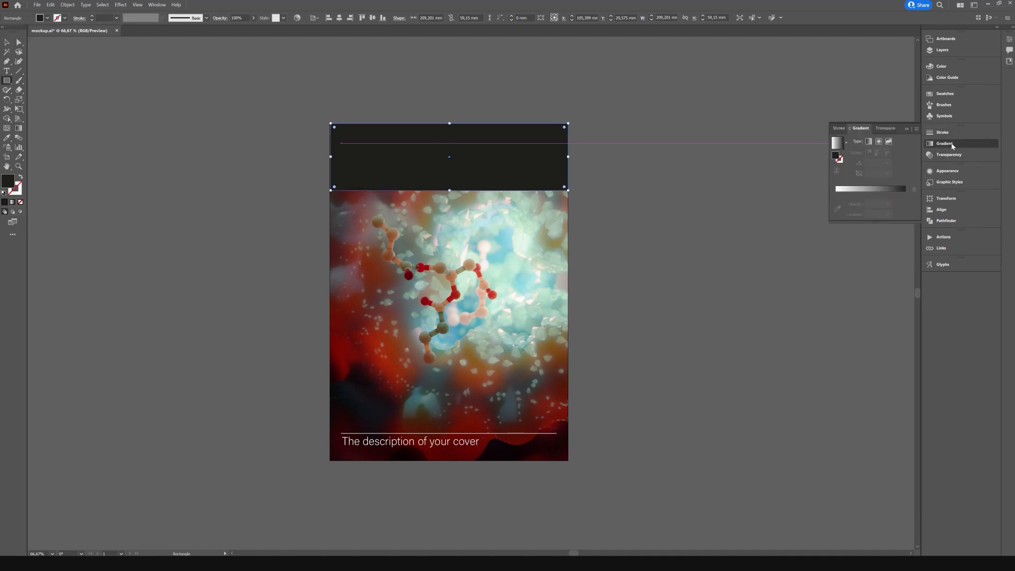
pyautogui.click(837, 143)
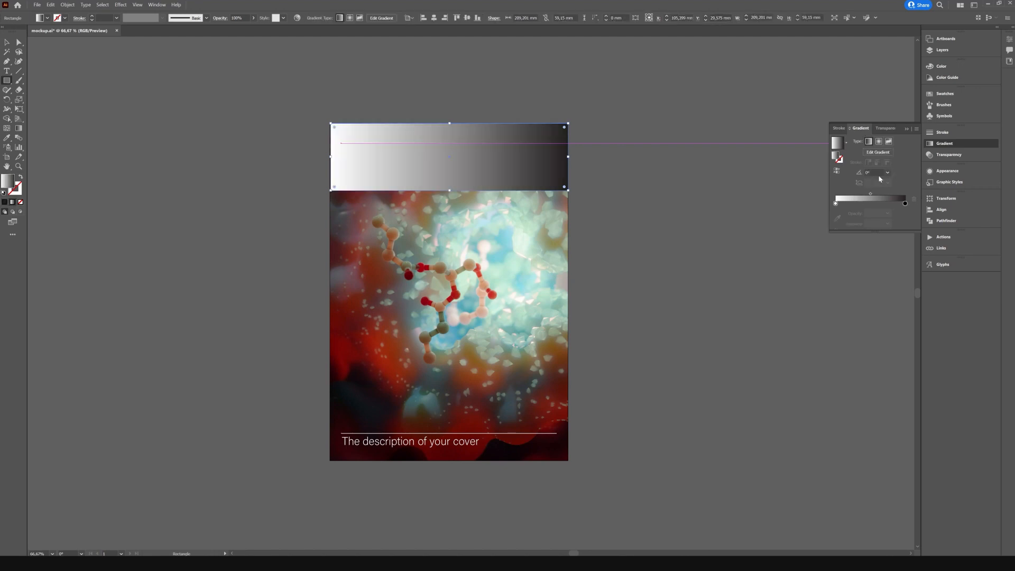
pyautogui.click(878, 172)
pyautogui.write('90')
pyautogui.press('Return')
# Set the opacity of the gradient's white stop to 0%.
pyautogui.click(836, 204)
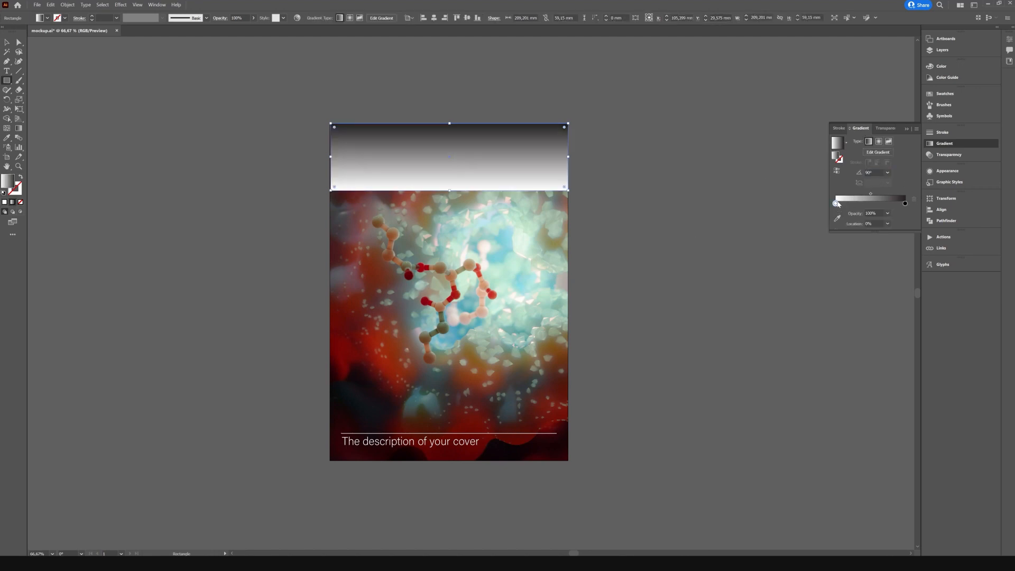
pyautogui.moveTo(878, 213); pyautogui.dragTo(817, 215)
pyautogui.write('0')
pyautogui.press('Return')
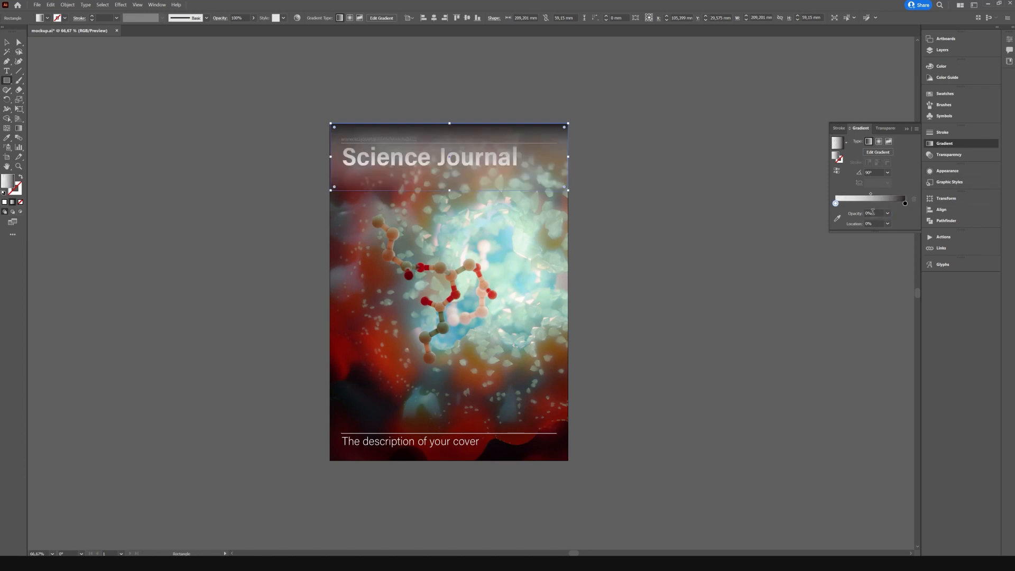
# Recolour both gradient stops with black swatches and deselect the rectangle.
pyautogui.doubleClick(835, 203)
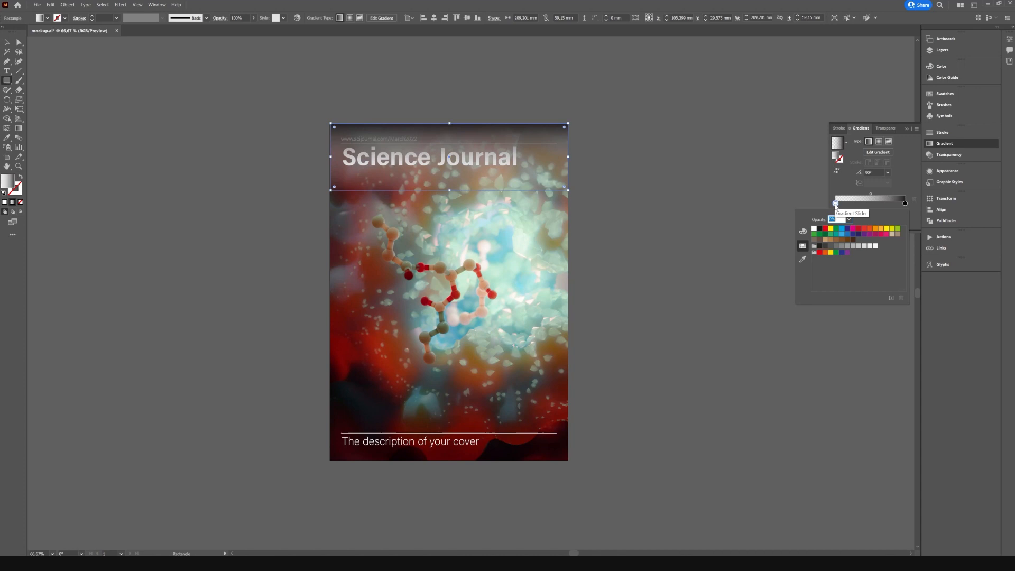
pyautogui.click(819, 247)
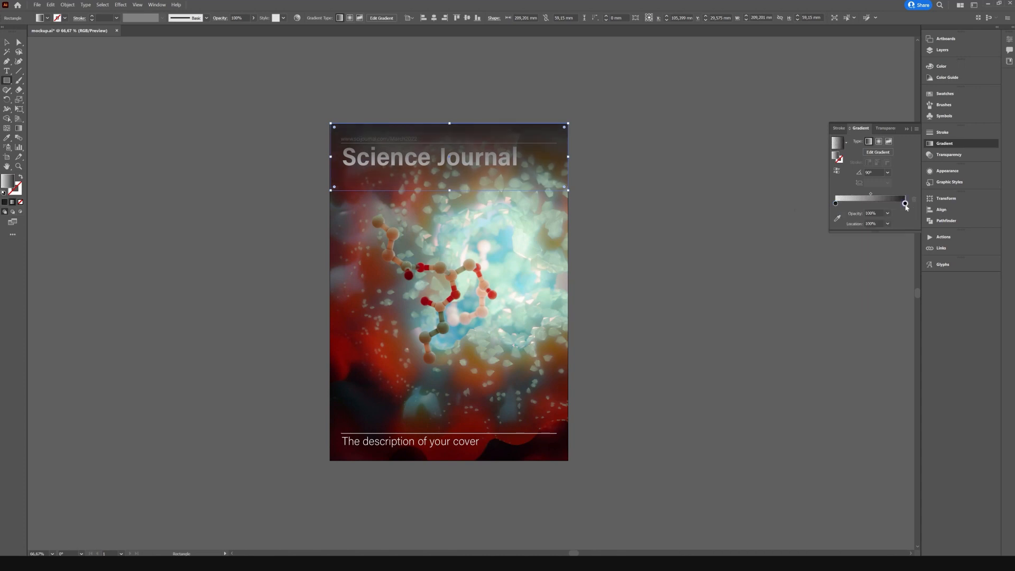
pyautogui.doubleClick(905, 204)
pyautogui.click(819, 228)
pyautogui.click(6, 42)
pyautogui.click(65, 138)
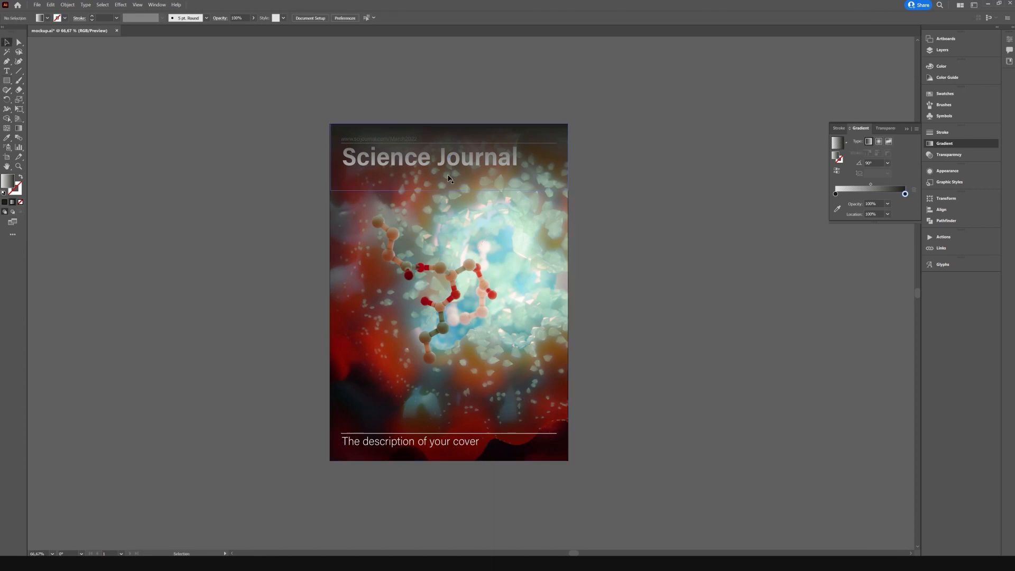
# Send the gradient rectangle and the background render to the back, behind the title text, and clear the selection.
pyautogui.click(549, 159)
pyautogui.keyDown('shift'); pyautogui.click(555, 255); pyautogui.keyUp('shift')
pyautogui.rightClick(557, 247)
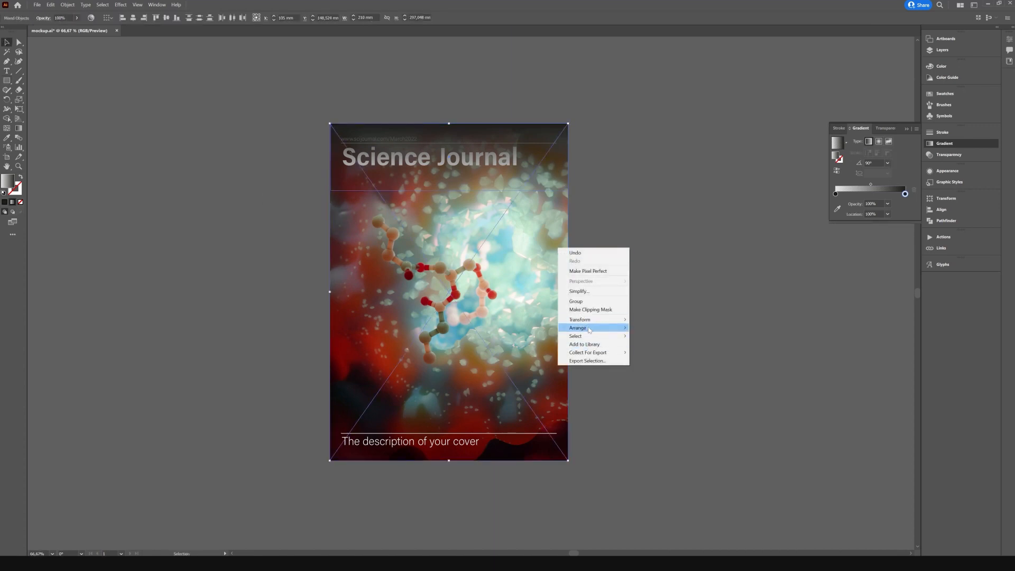
pyautogui.moveTo(590, 331)
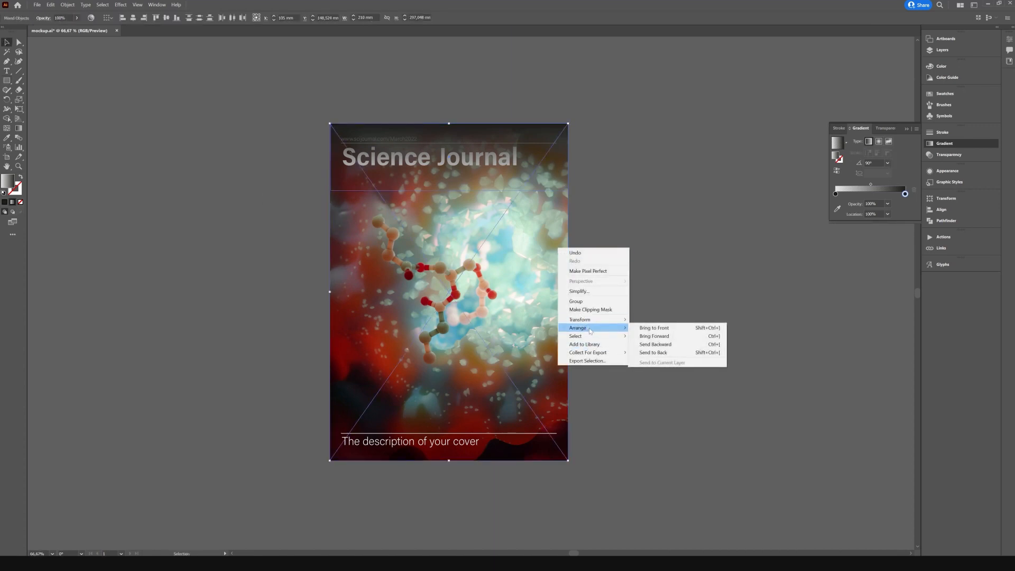
pyautogui.click(654, 352)
pyautogui.click(672, 233)
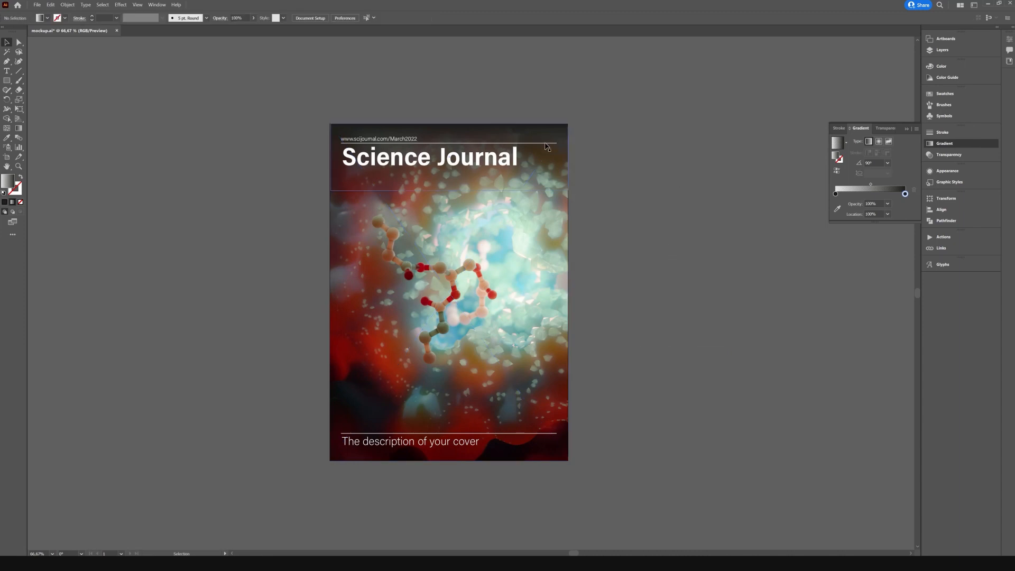